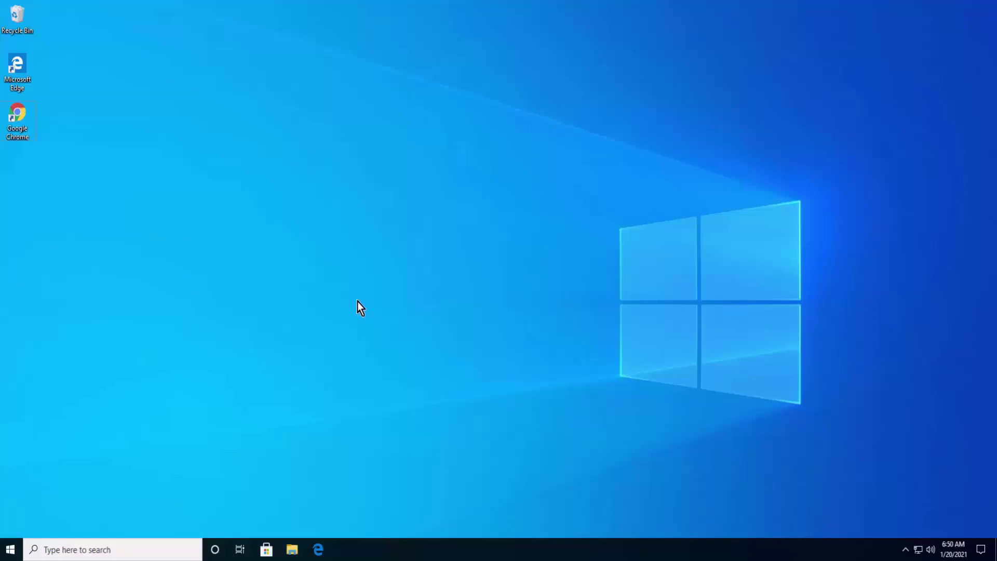
Open the user's temporary files folder by running %temp%
key("super+r")
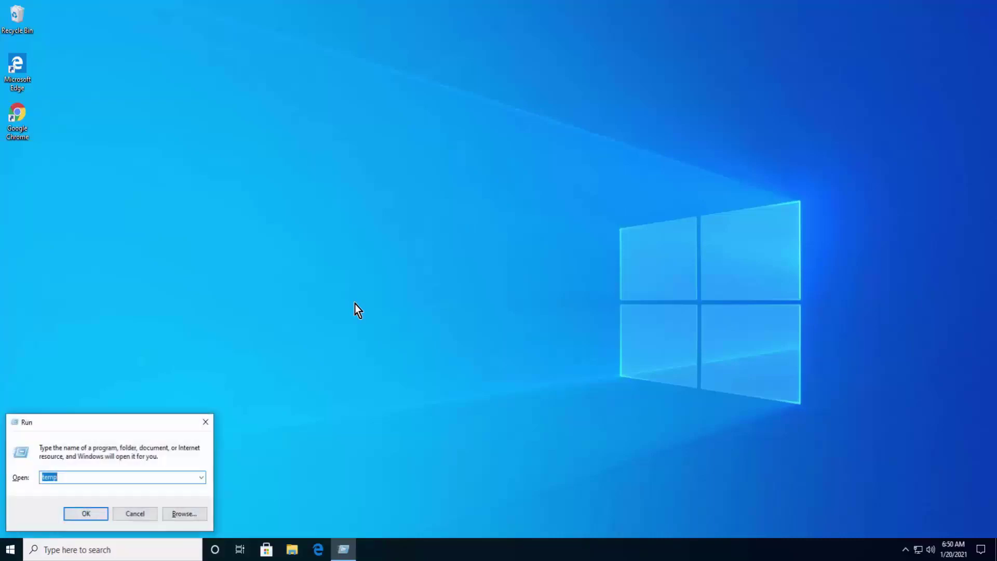
type("%tem")
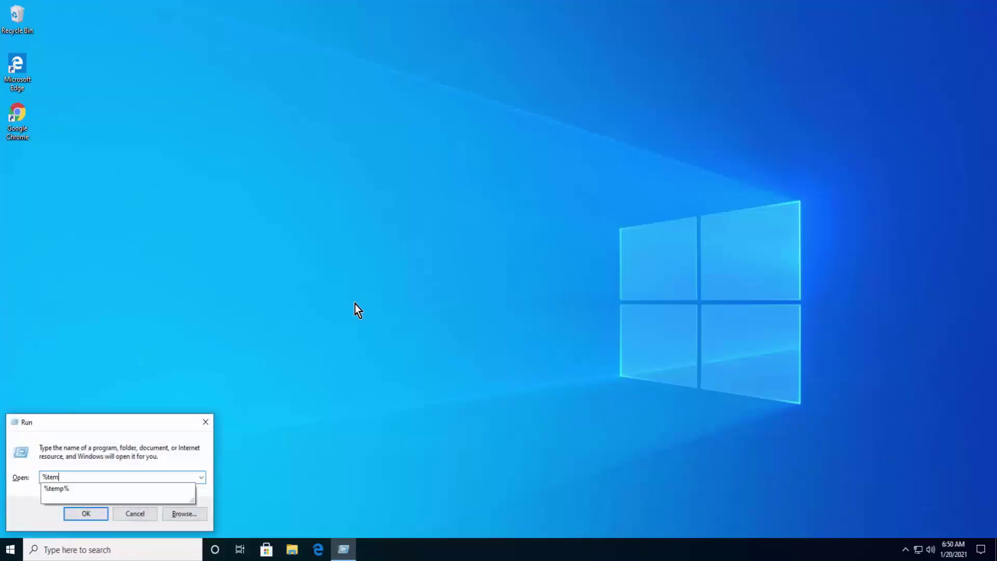
type("p%")
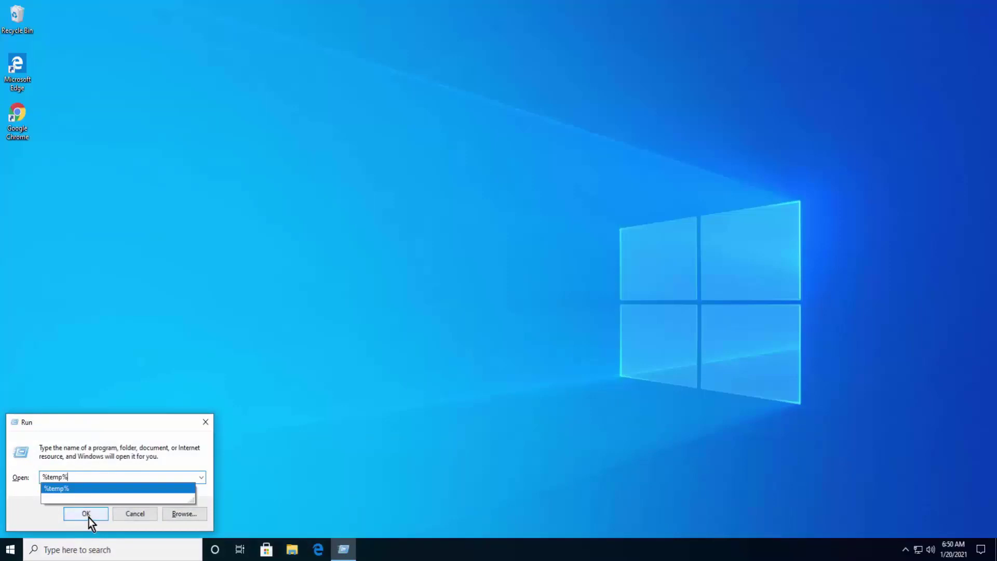
left_click(86, 514)
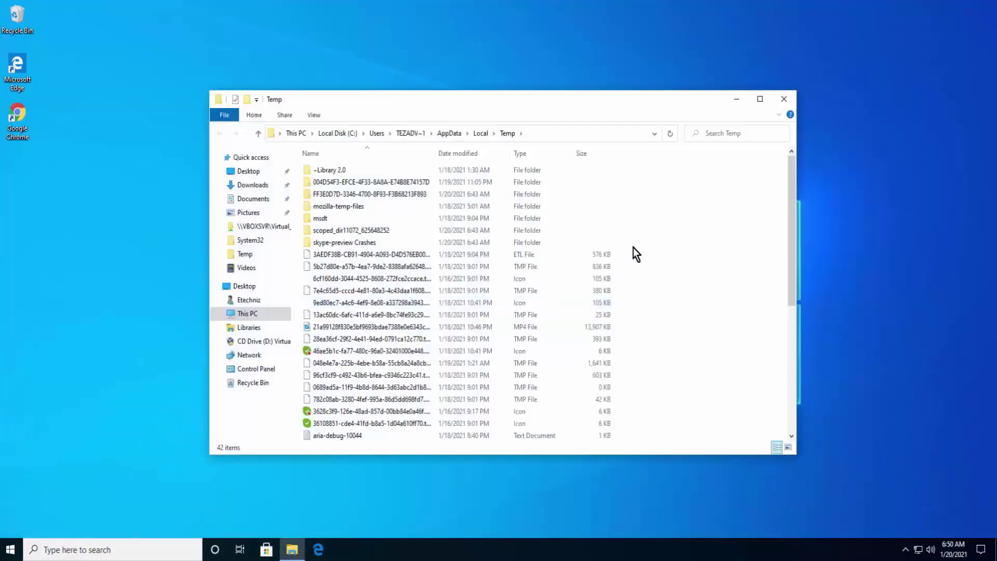
Delete all files and folders in the user's Temp folder, continuing with administrator permission where access is denied
left_click(544, 268)
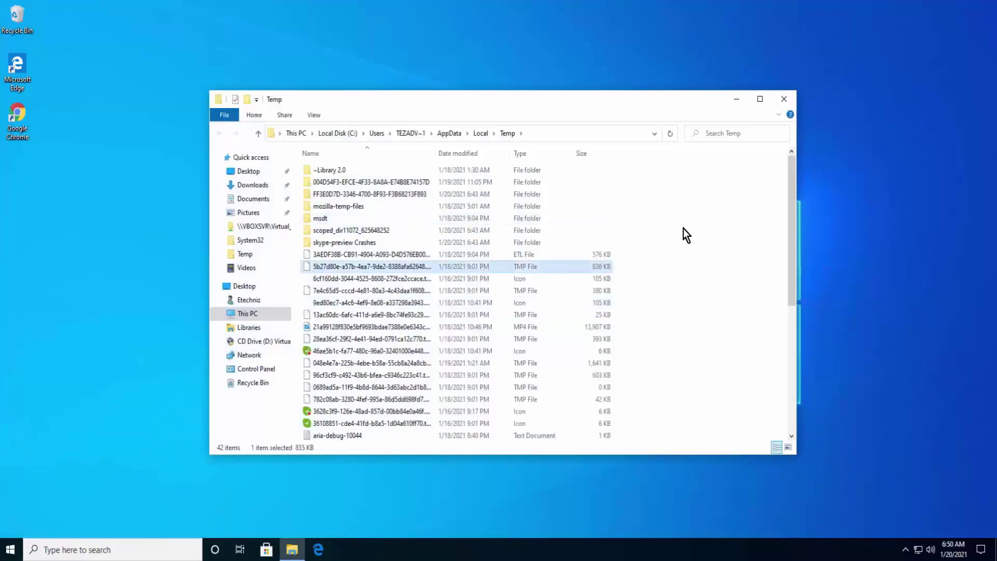
key("ctrl+a")
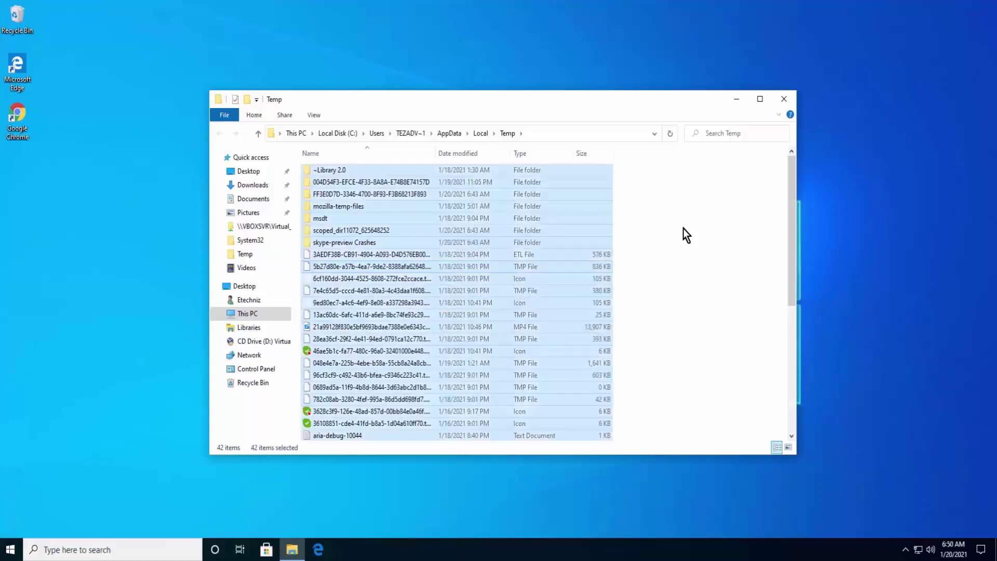
right_click(468, 210)
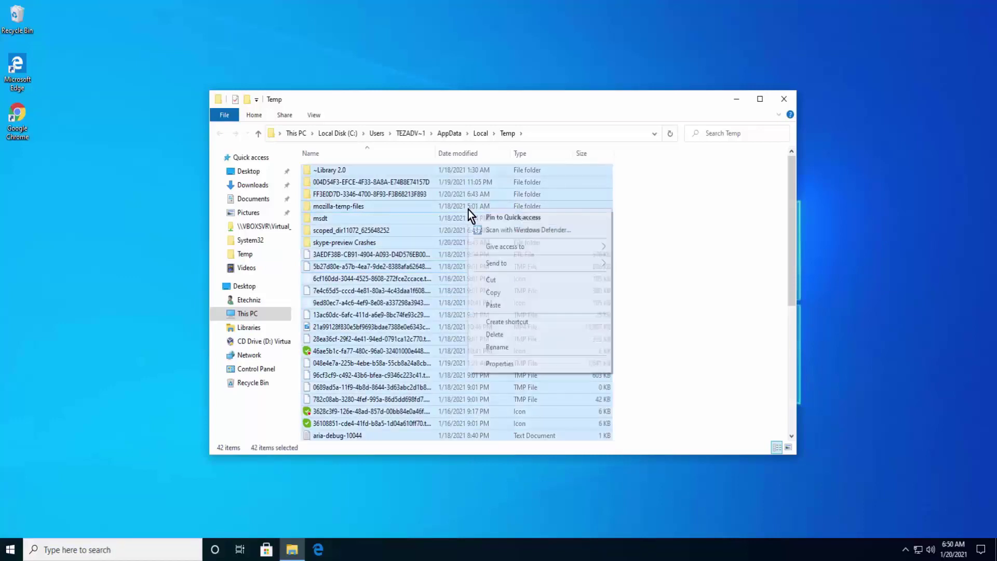
left_click(509, 339)
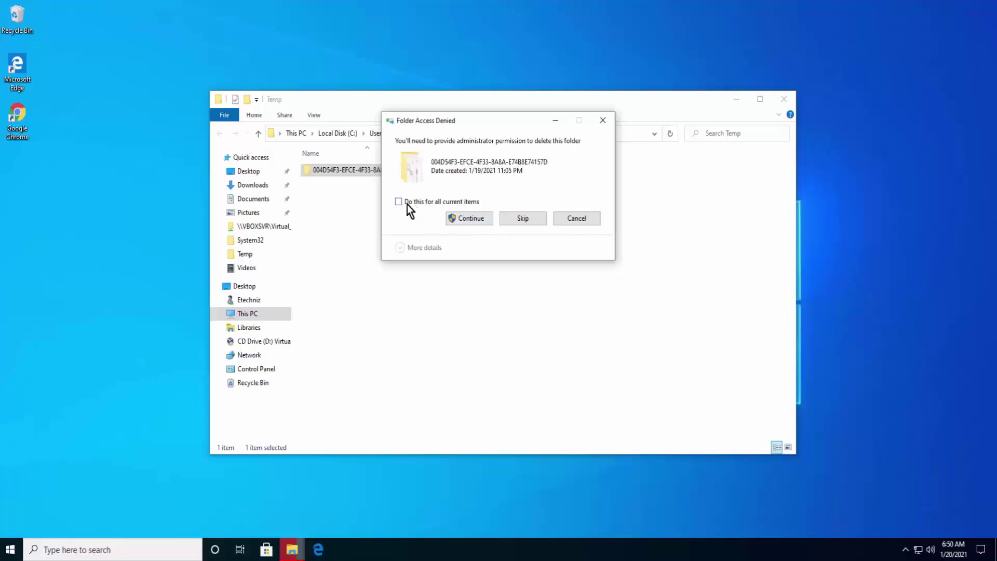
left_click(470, 217)
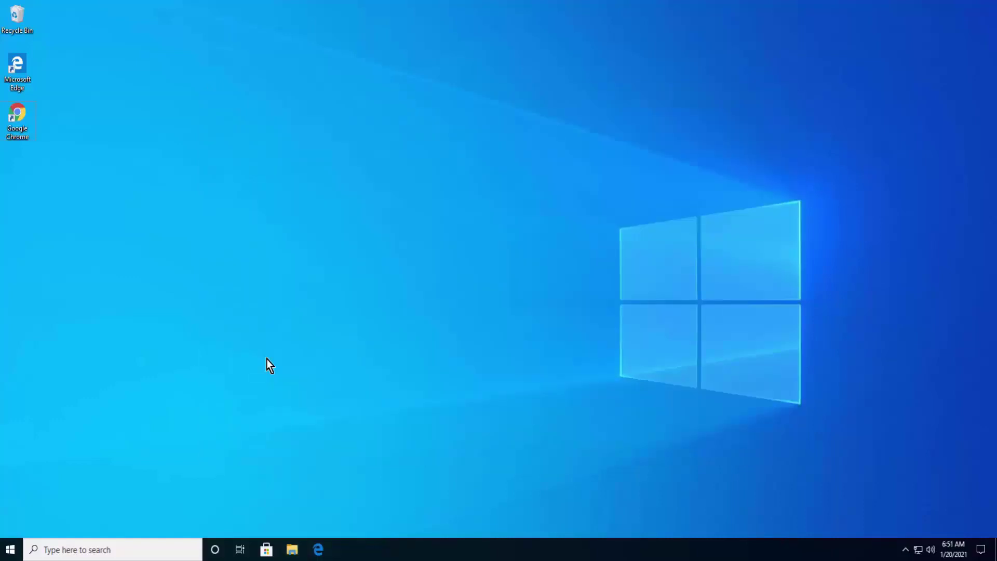
Open the Windows Temp folder by running temp
key("super+r")
type("temp")
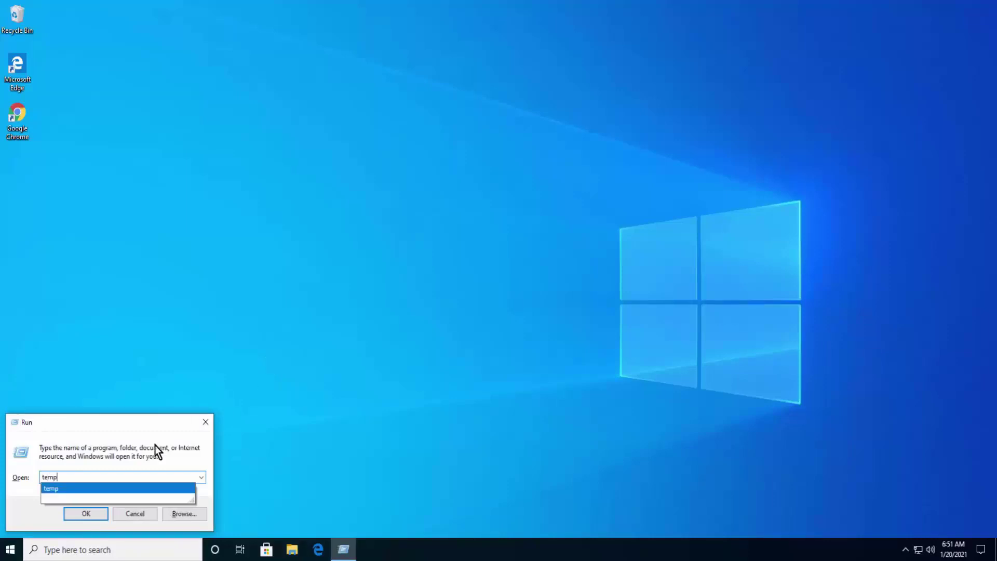
left_click(94, 510)
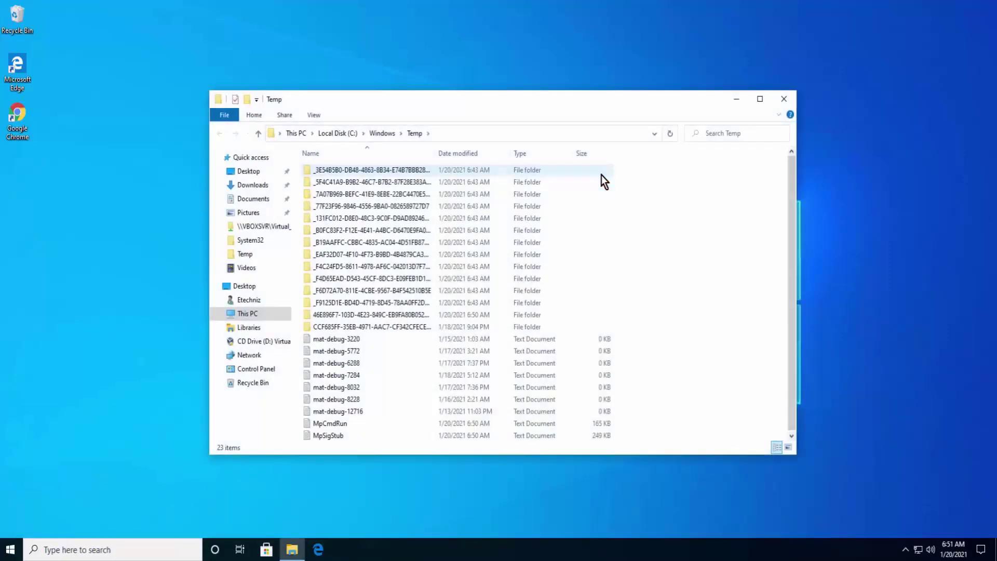
Delete all files and folders in the Windows Temp folder and close its window
left_click(322, 241)
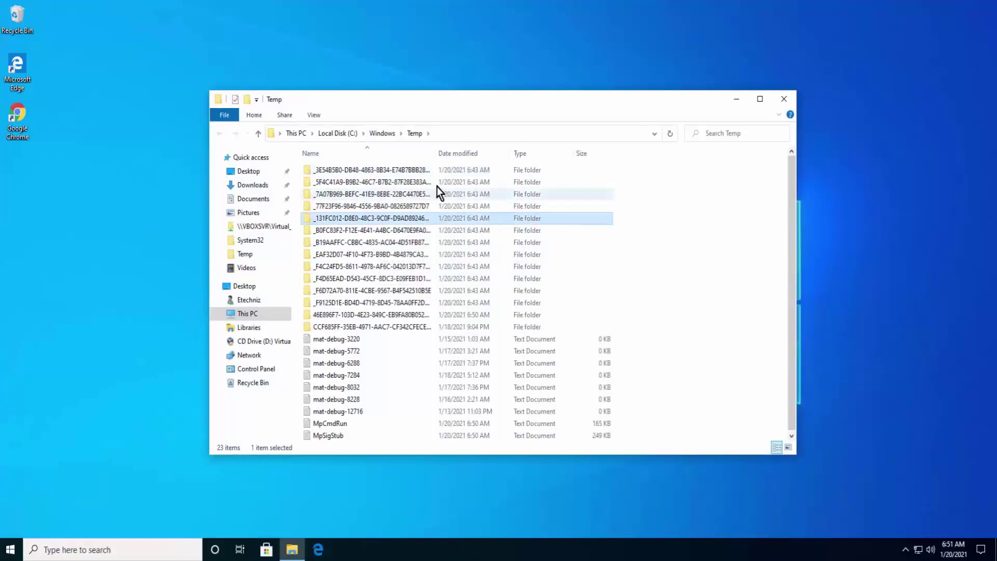
left_click(464, 232)
left_click(673, 240)
key("ctrl+a")
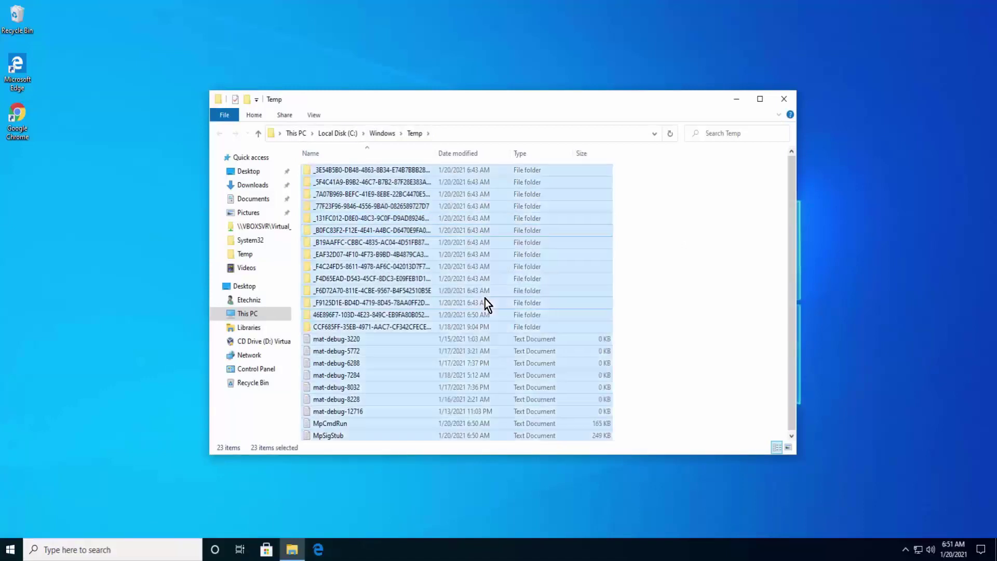
right_click(481, 246)
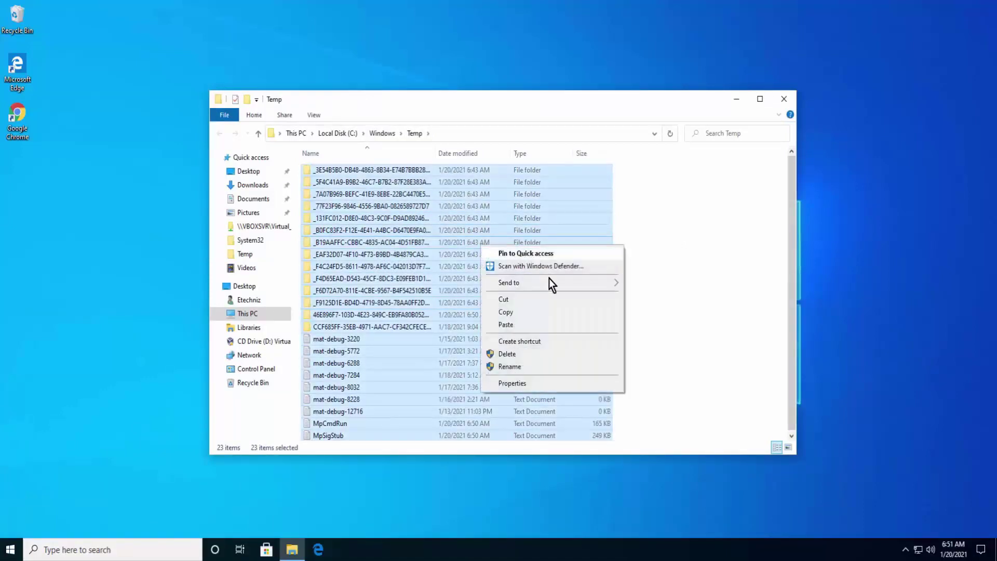
left_click(535, 355)
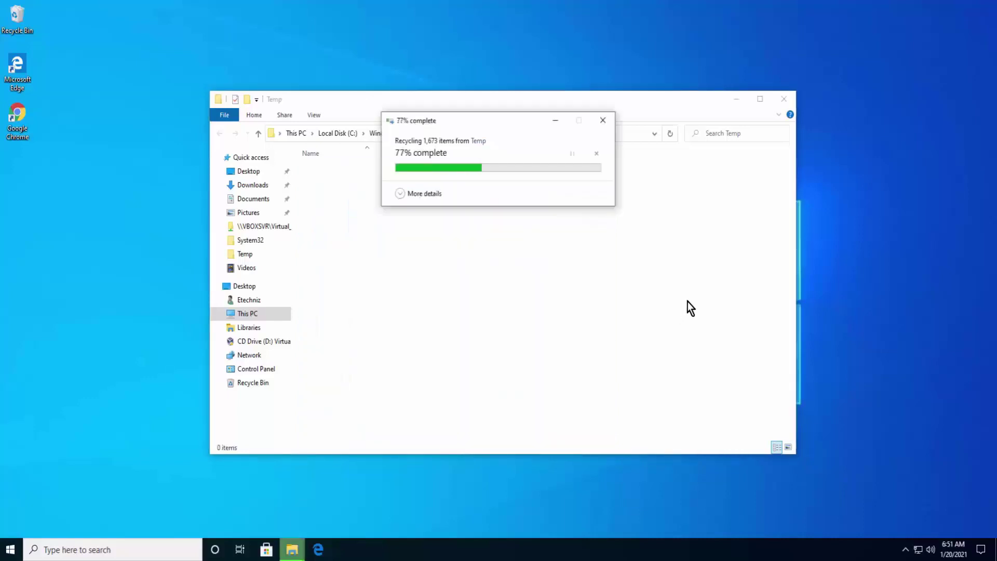
left_click(789, 102)
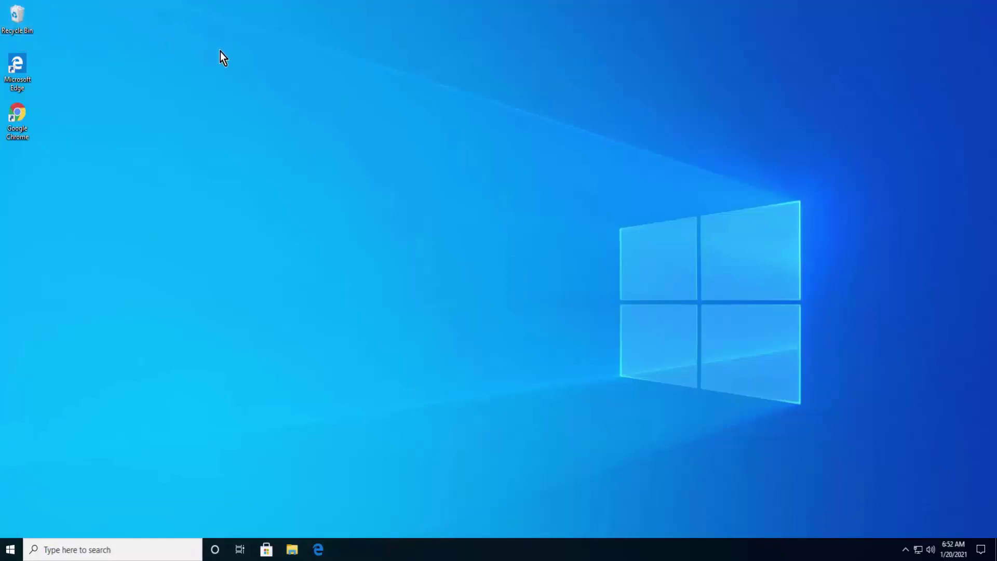
Empty the Recycle Bin, granting administrator permission for all current items
right_click(29, 32)
left_click(57, 53)
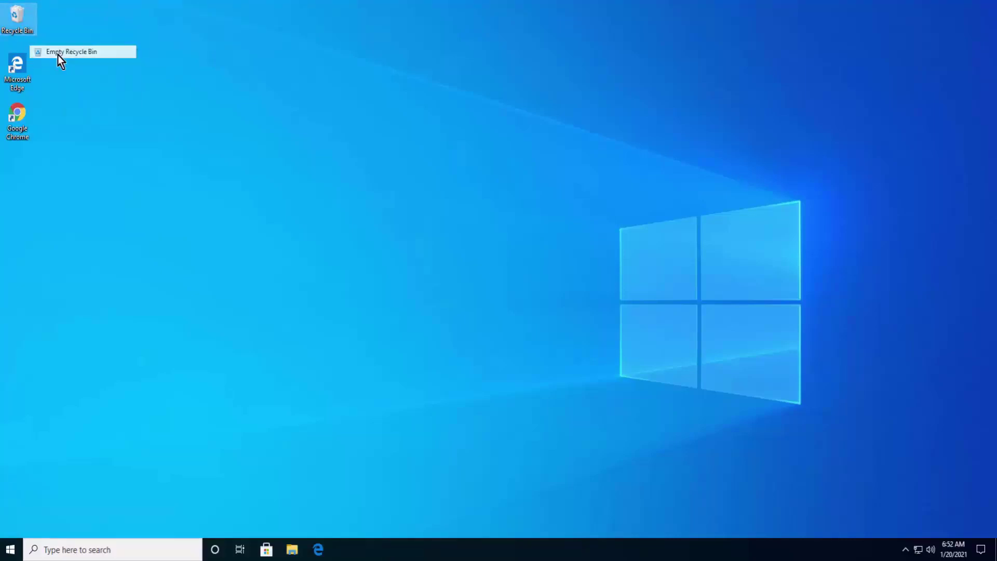
left_click(525, 283)
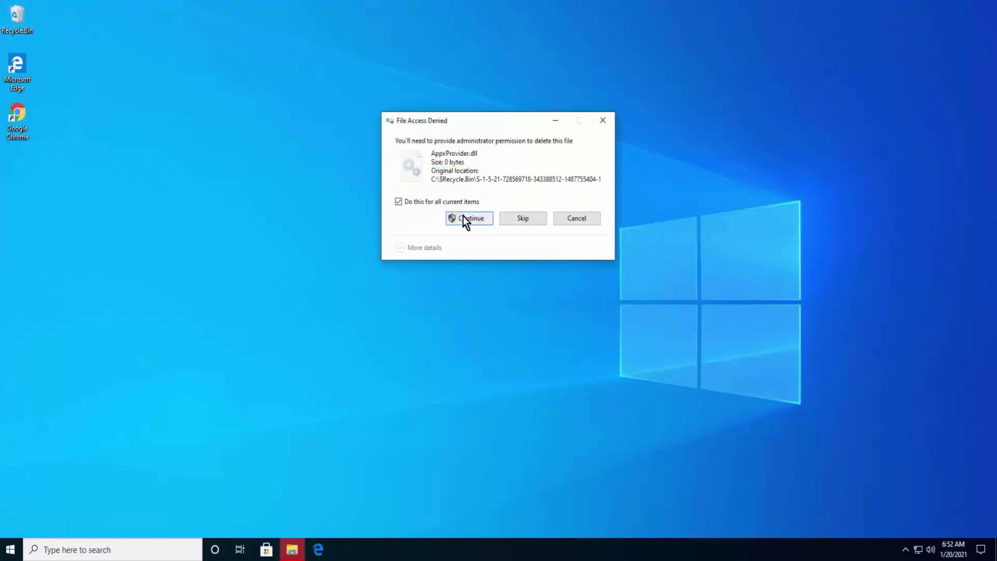
left_click(463, 216)
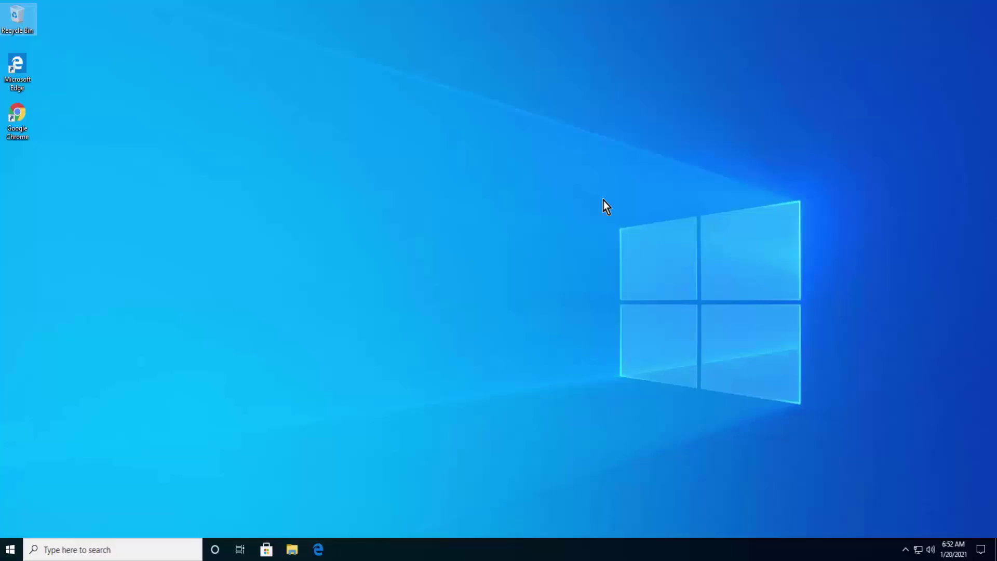
left_click(604, 201)
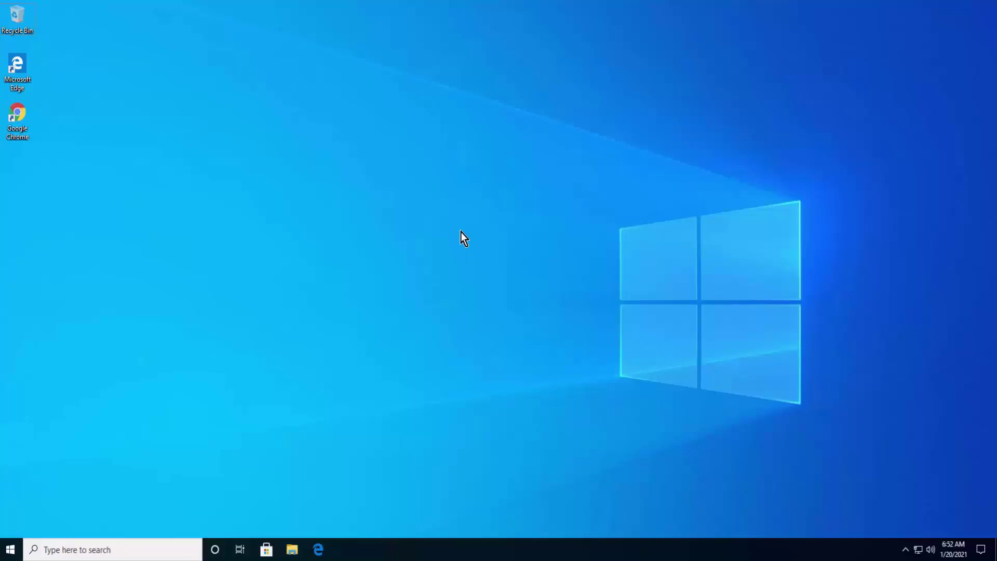
Open Notepad and write the cleanup command "r d %temp% /s /q" in a blank document
key("super+r")
type("notepad")
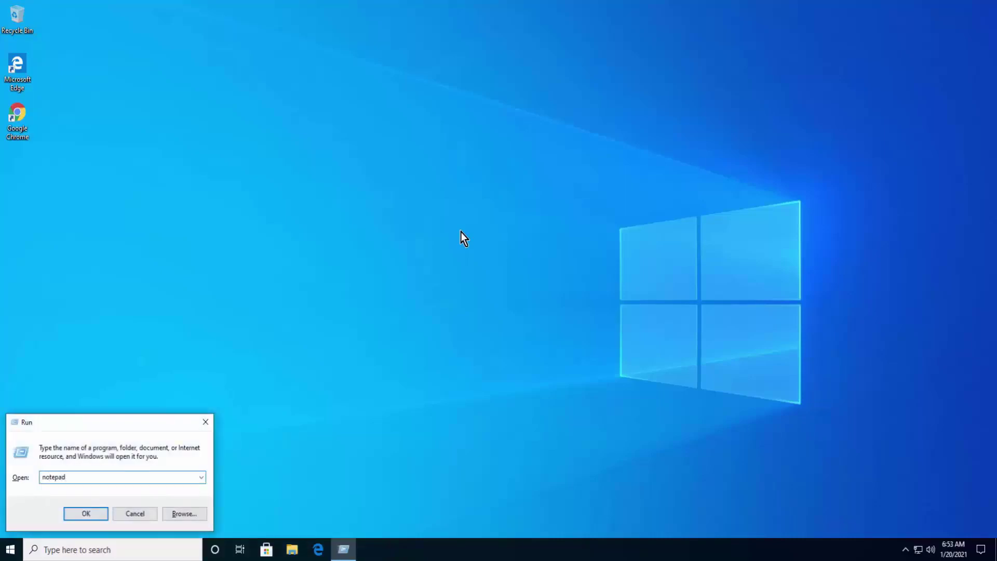
key("Return")
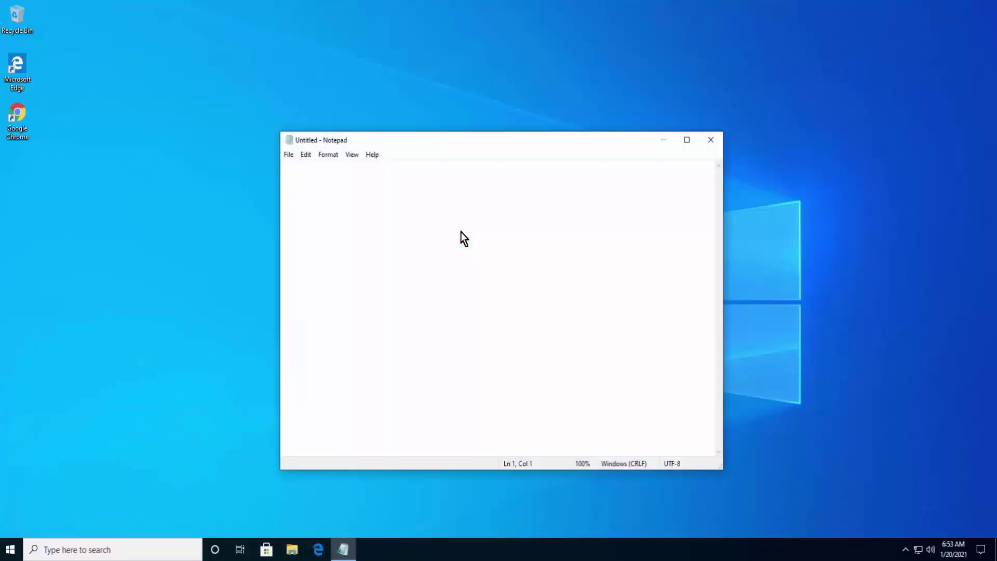
left_click_drag(390, 142, 384, 89)
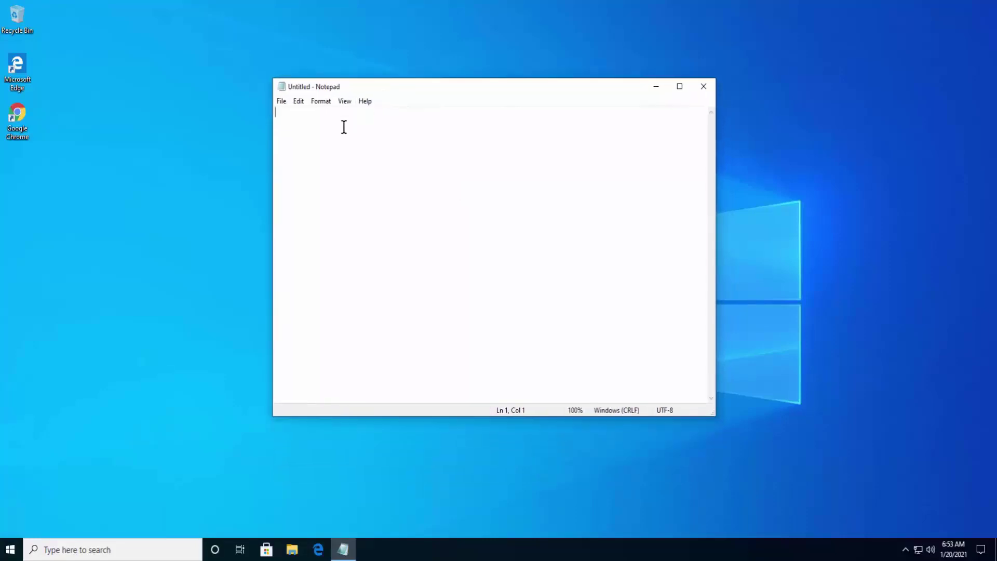
type("r d %temp% /s /q")
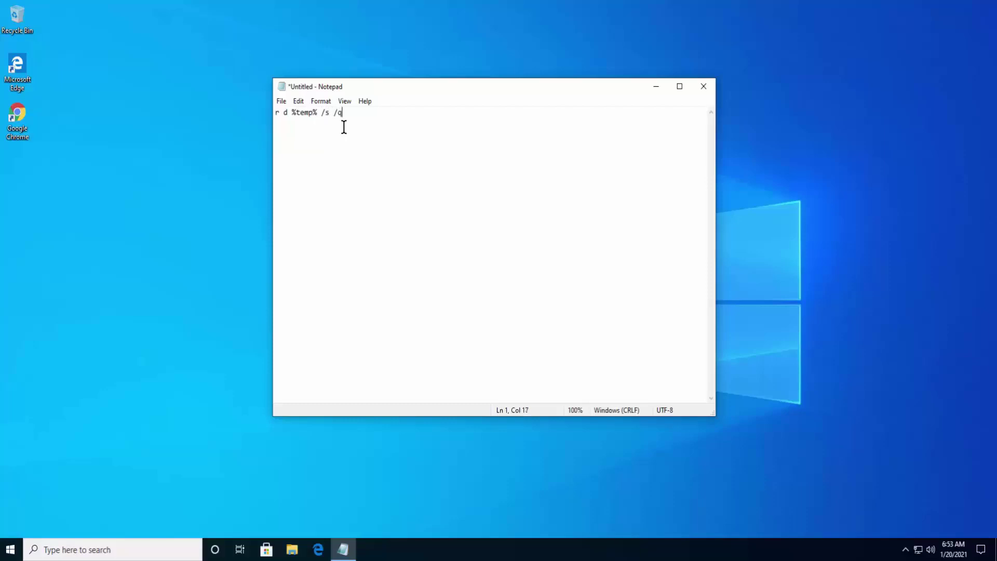
Save the document to the Desktop as the batch file "temparary files cleaner.bat" and close Notepad
left_click(281, 102)
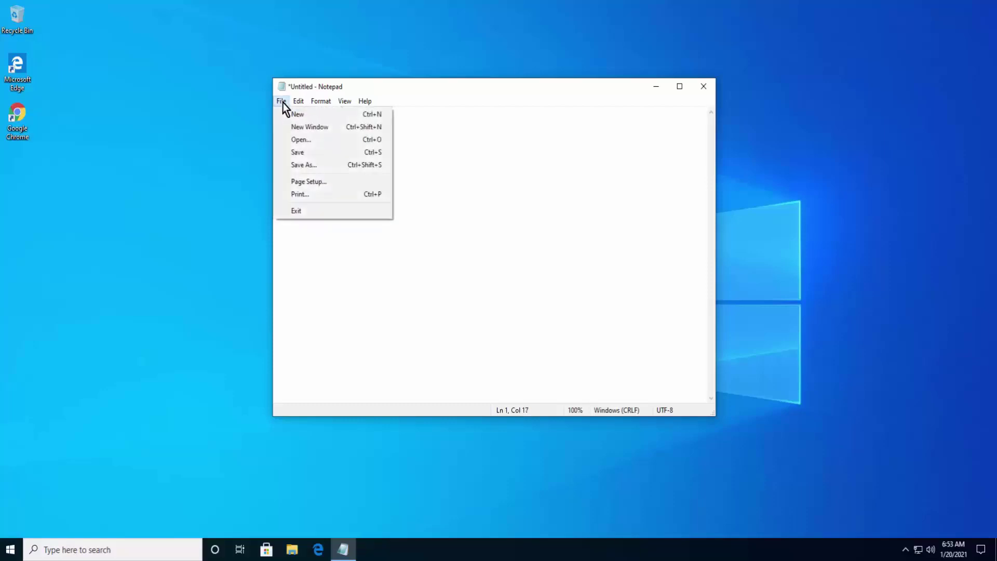
left_click(300, 167)
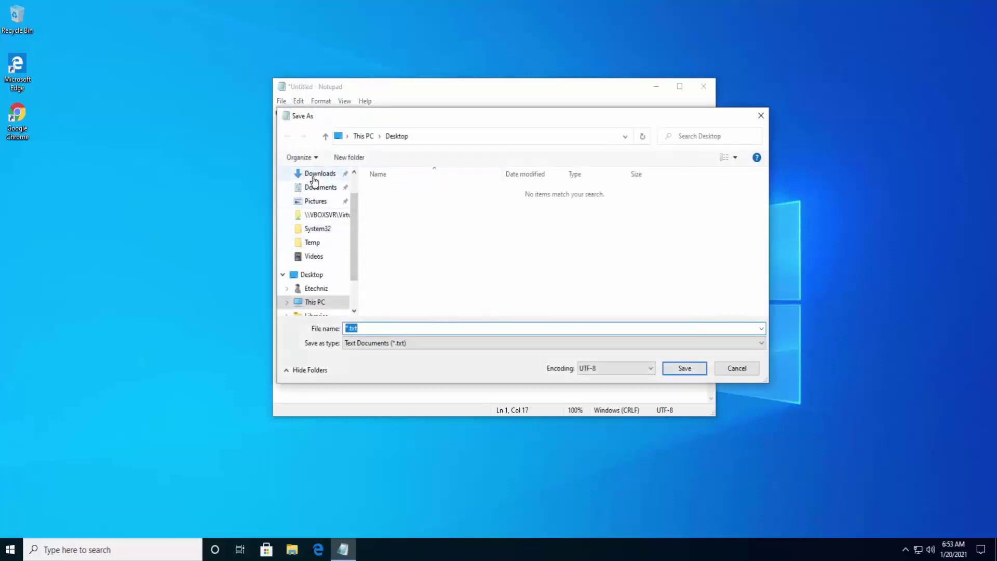
scroll(321, 200, "up", 1)
left_click(325, 192)
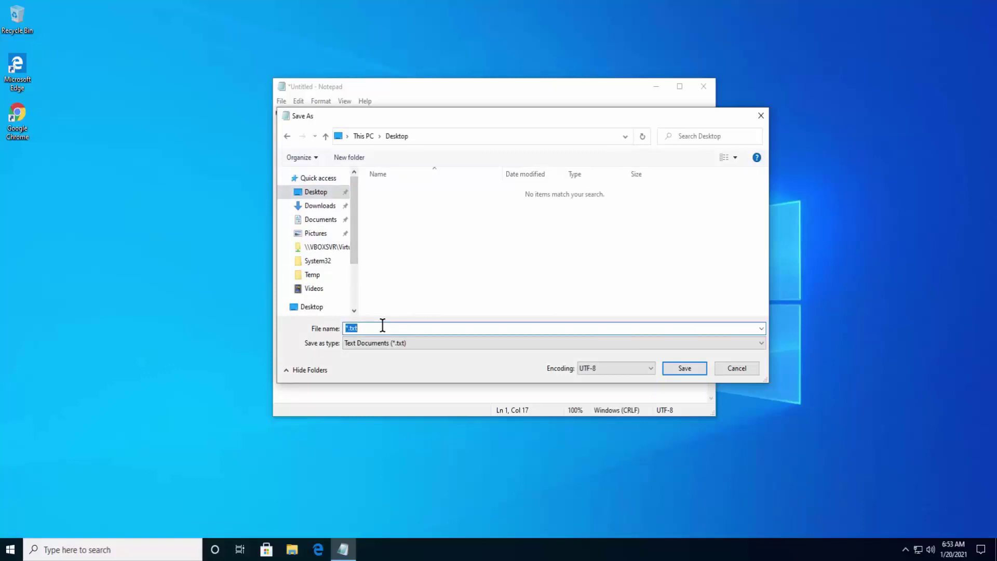
type("temparary files clean")
key("BackSpace")
key("BackSpace")
key("BackSpace")
key("BackSpace")
key("BackSpace")
type("cleaner.bat")
left_click_drag(408, 328, 437, 324)
left_click(685, 368)
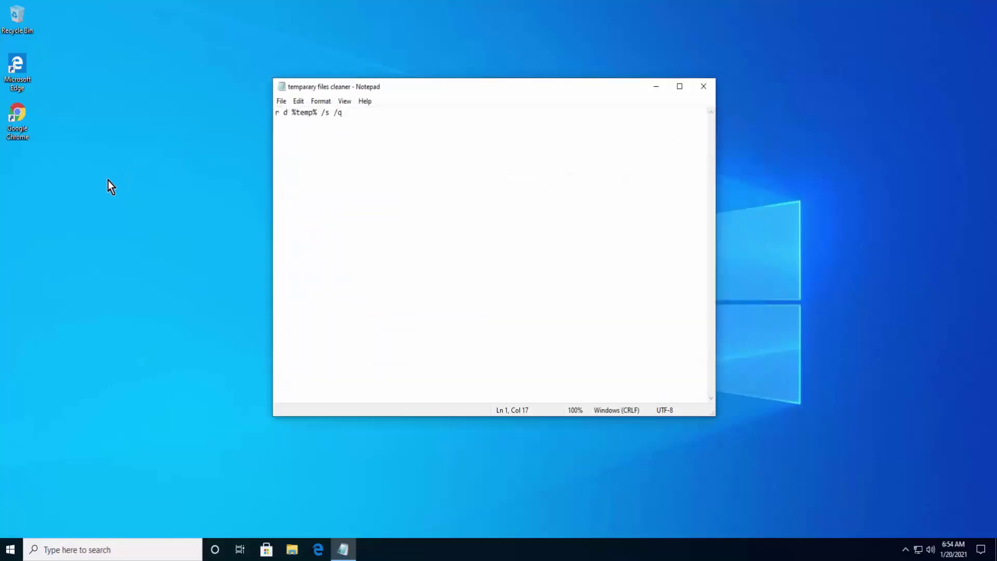
left_click(705, 88)
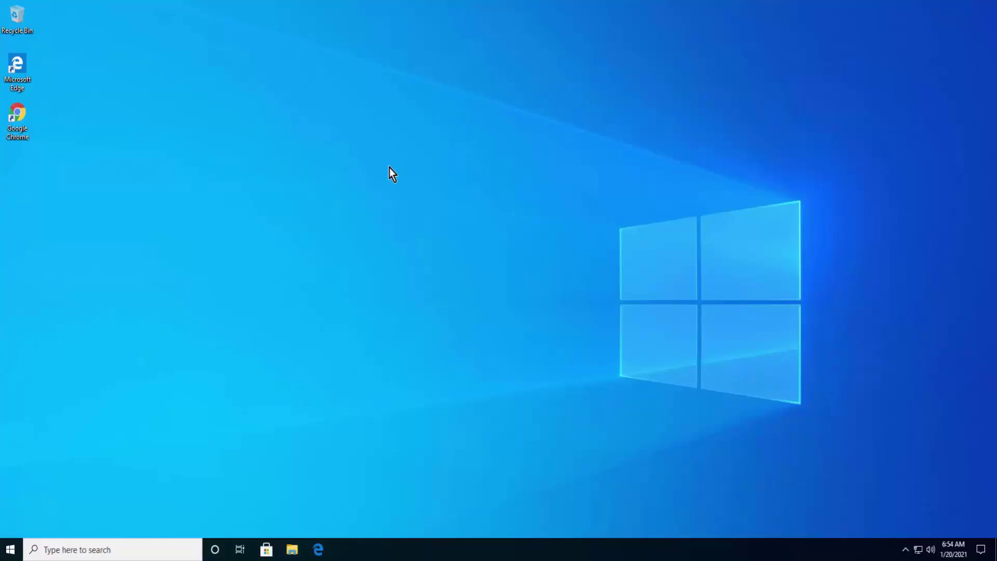
Refresh the desktop and run the "temparary files cleaner" batch file
right_click(405, 131)
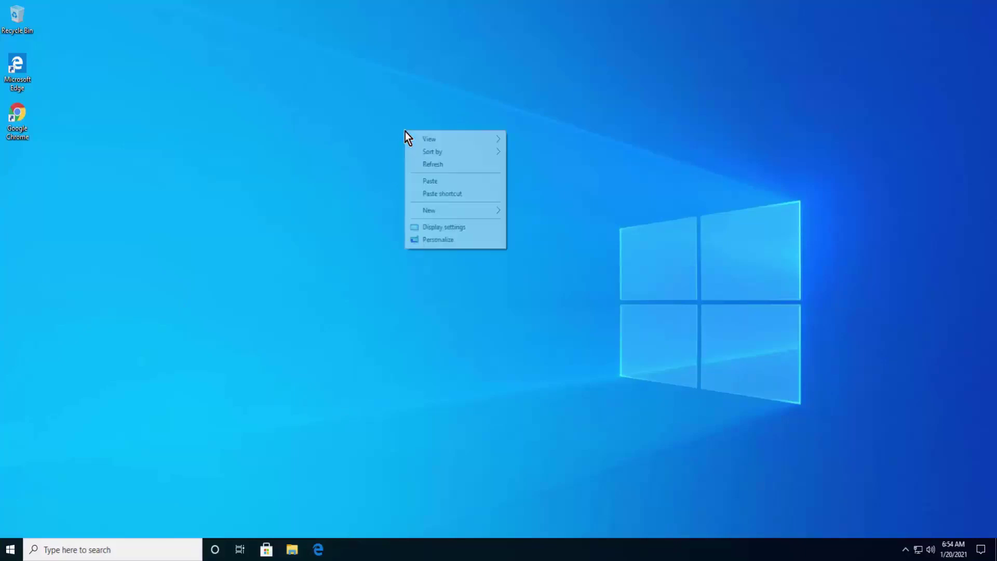
left_click(424, 167)
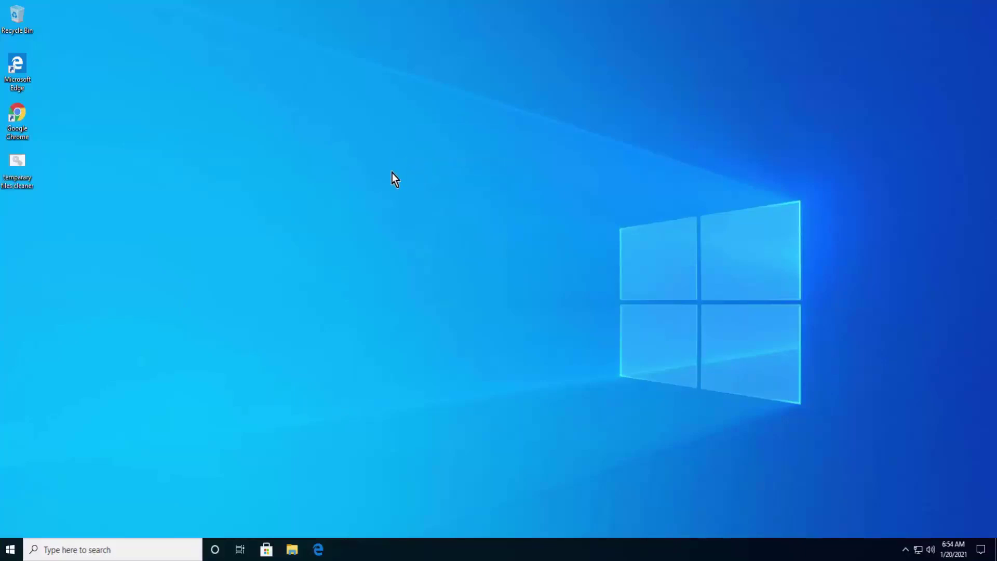
left_click(31, 180)
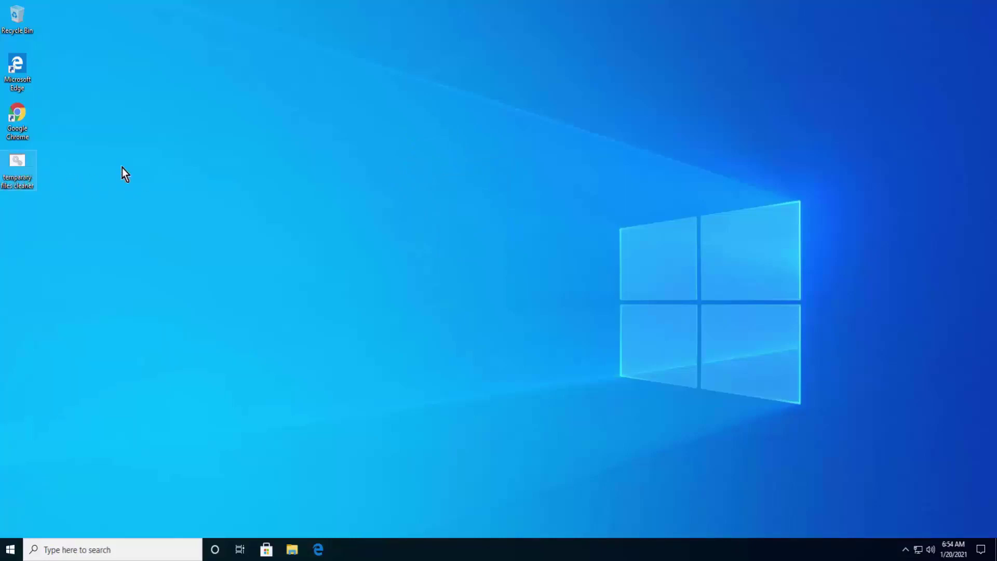
right_click(23, 170)
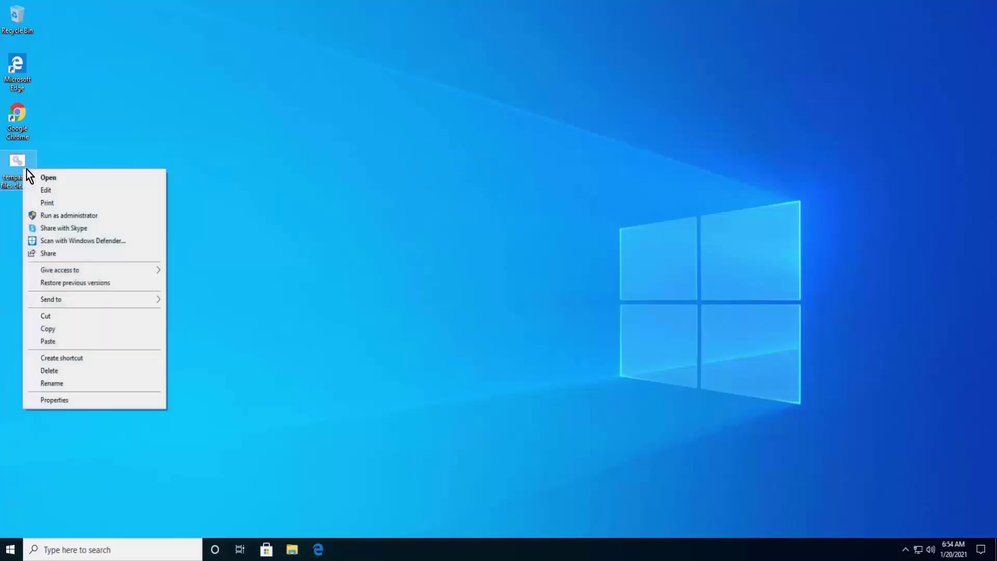
left_click(51, 180)
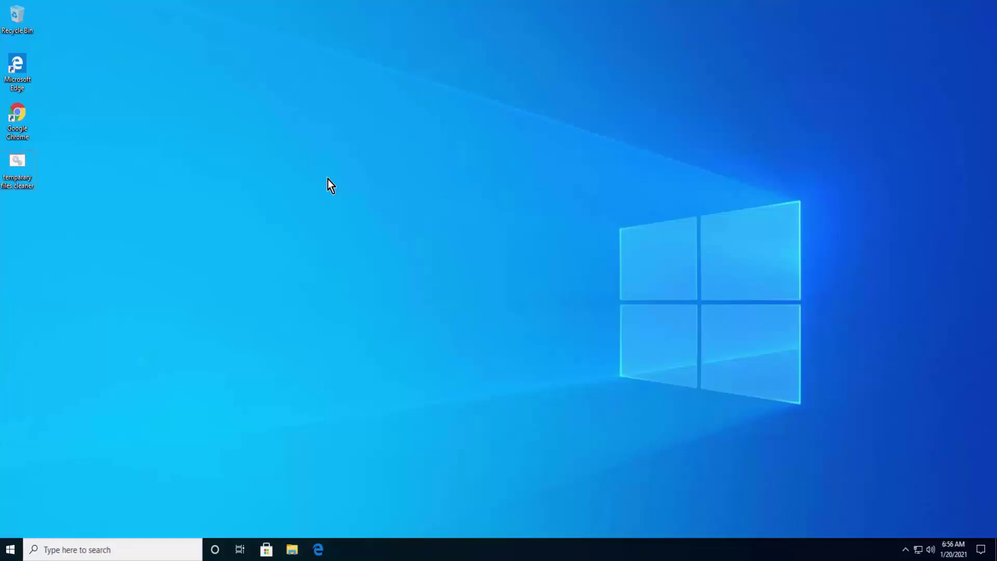
Open the Run dialog
key("super+r")
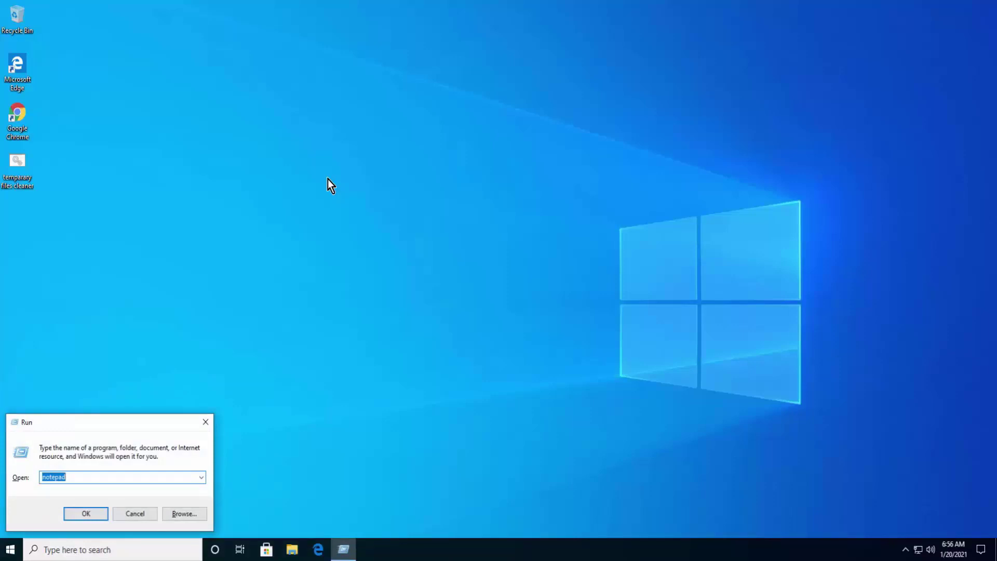
left_click(6, 551)
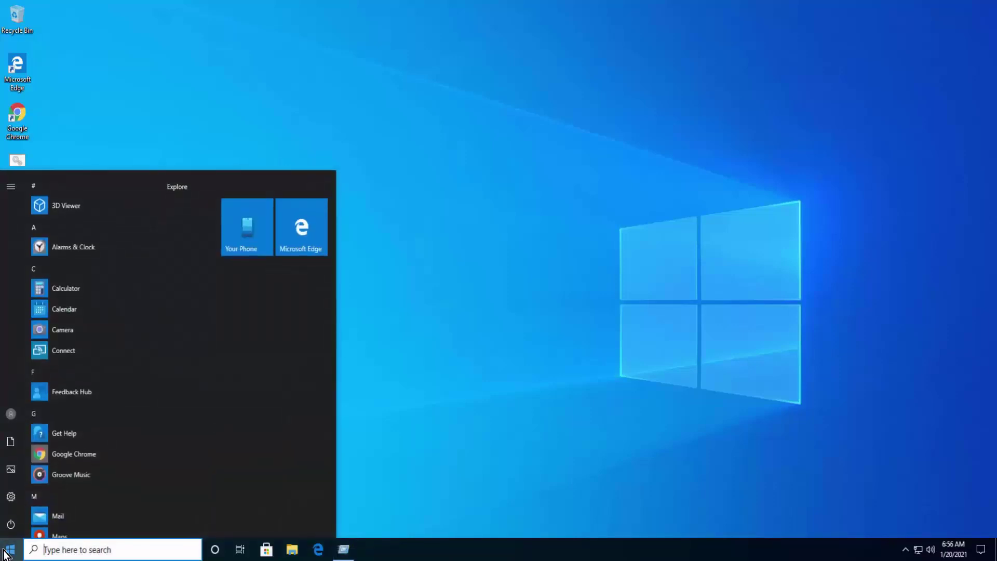
left_click(8, 500)
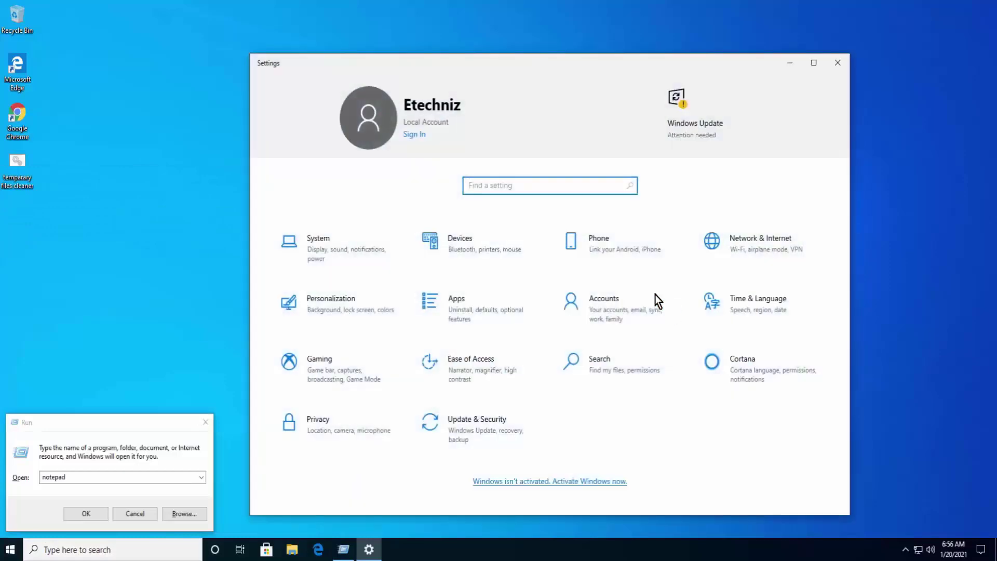
left_click(842, 61)
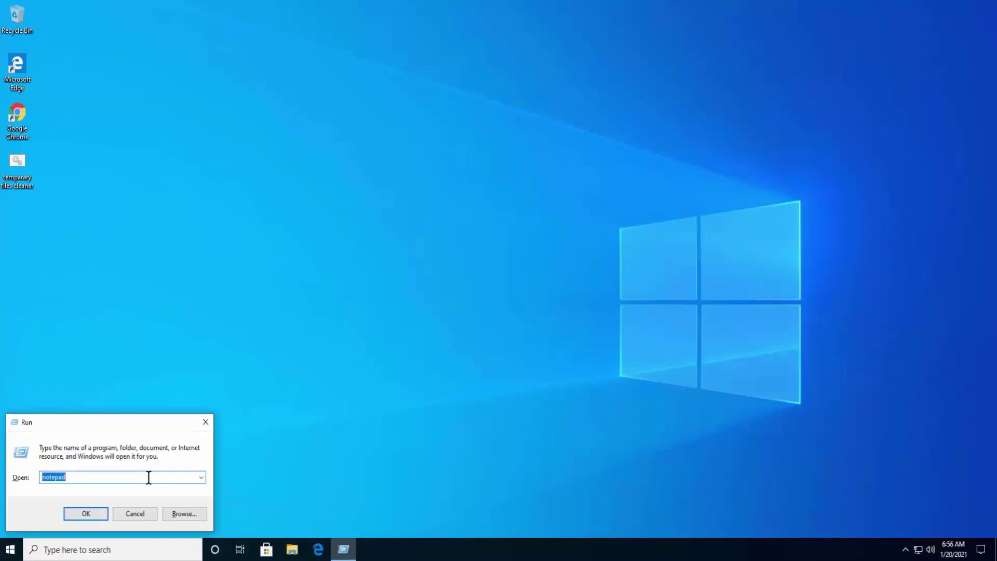
Run "ms-settings:" and open the Storage page of the System settings
type("ms-sett")
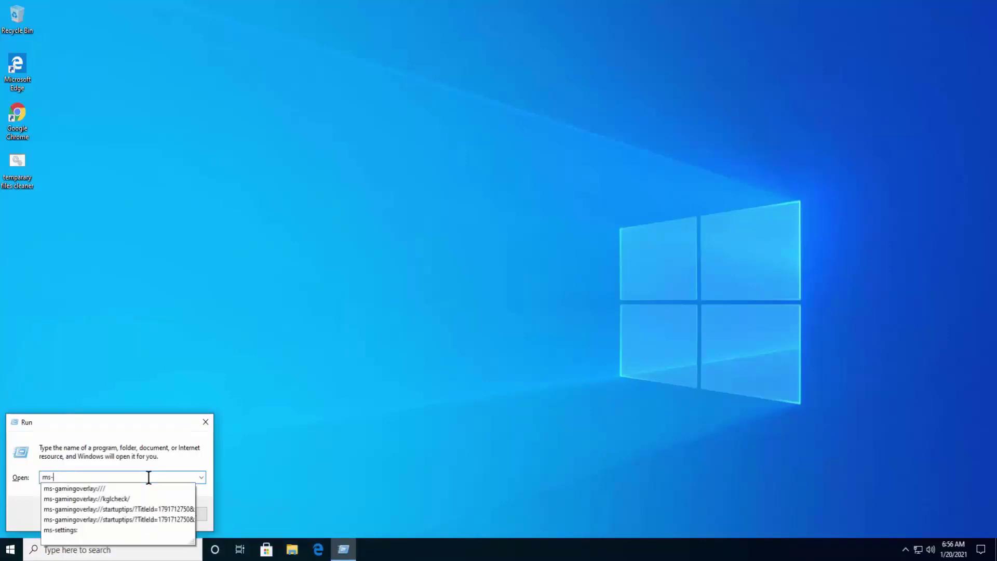
left_click(156, 489)
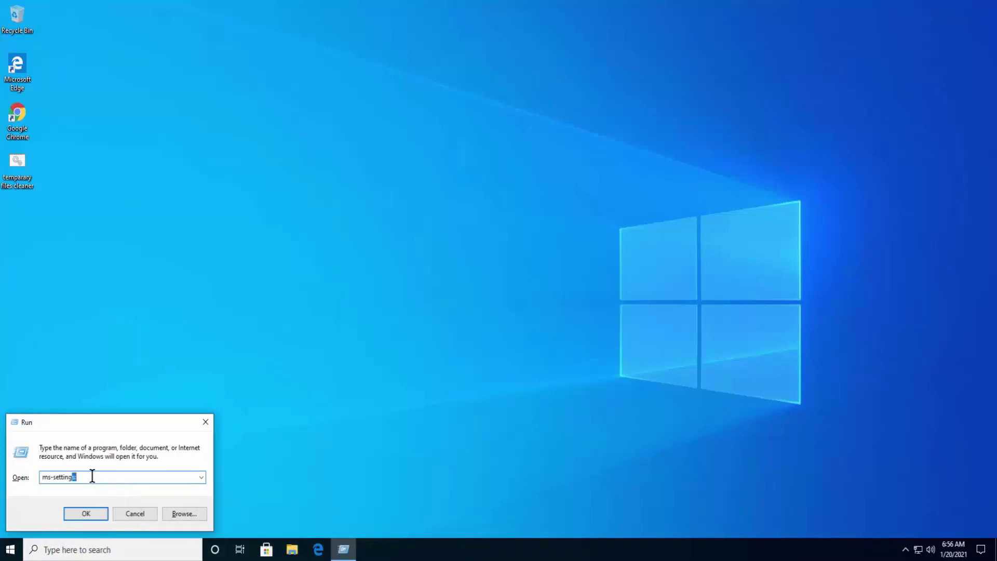
left_click(80, 514)
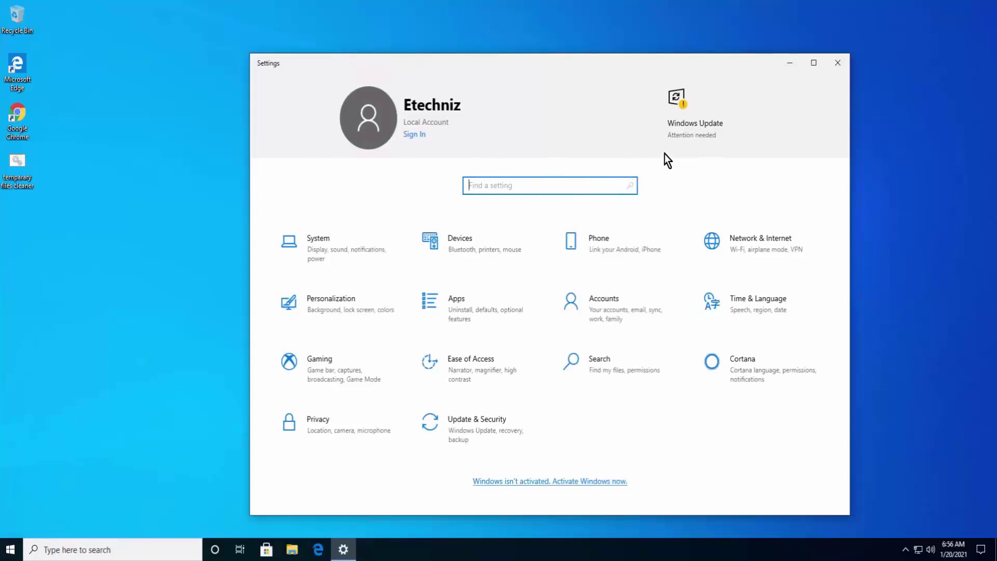
left_click(375, 259)
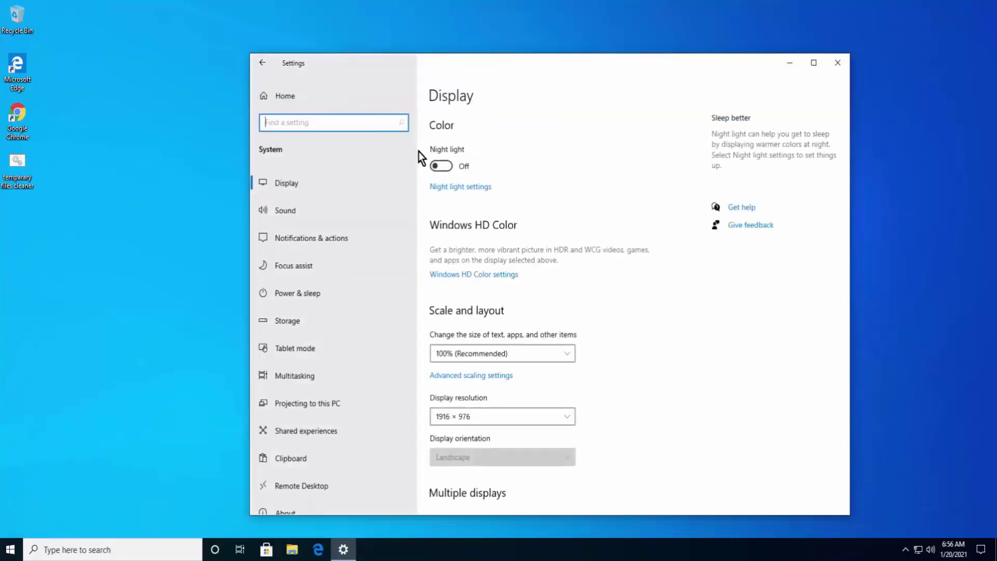
scroll(335, 349, "down", 2)
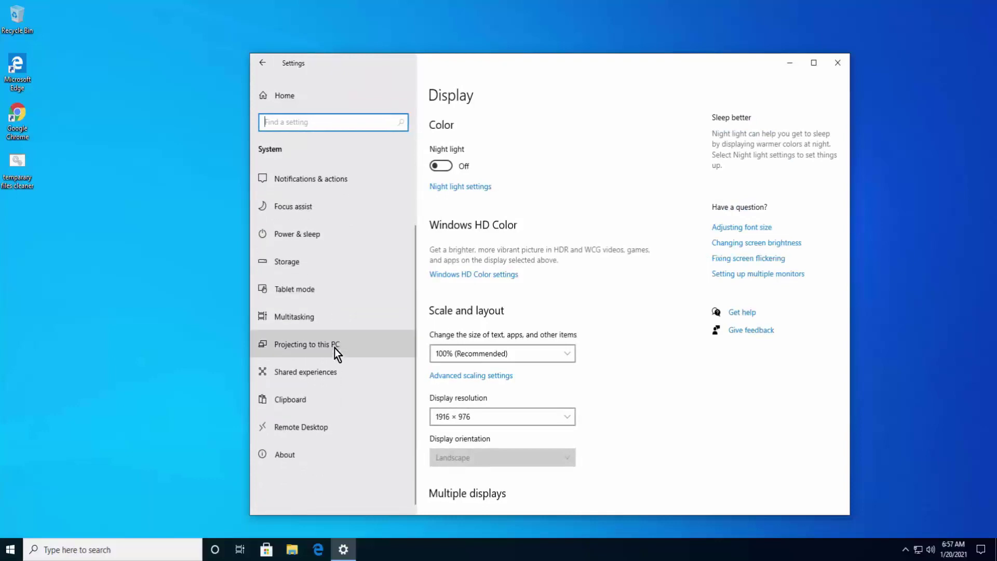
left_click(327, 261)
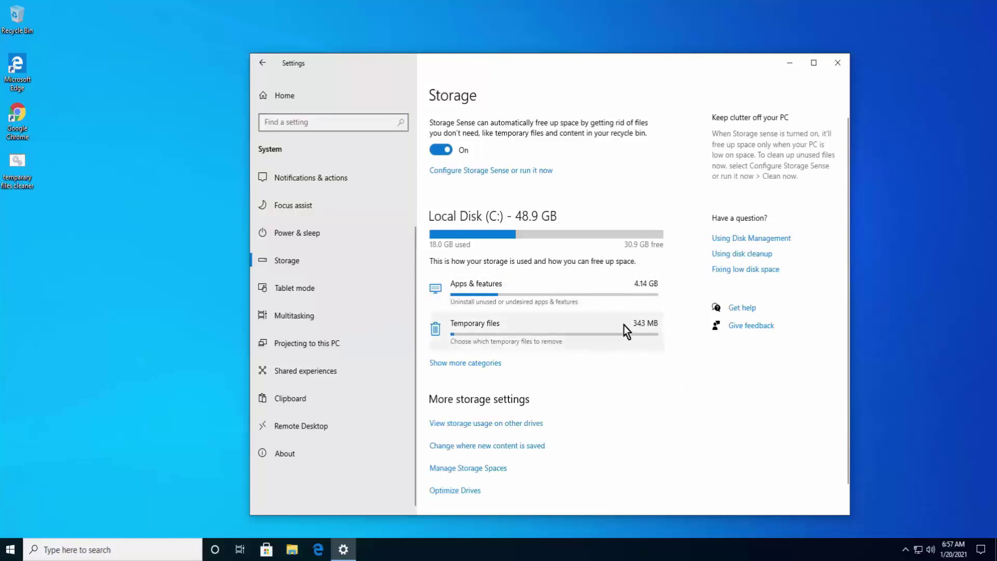
Review the Temporary files list and remove the preselected files, leaving out Downloads and Delivery Optimization Files
left_click(577, 336)
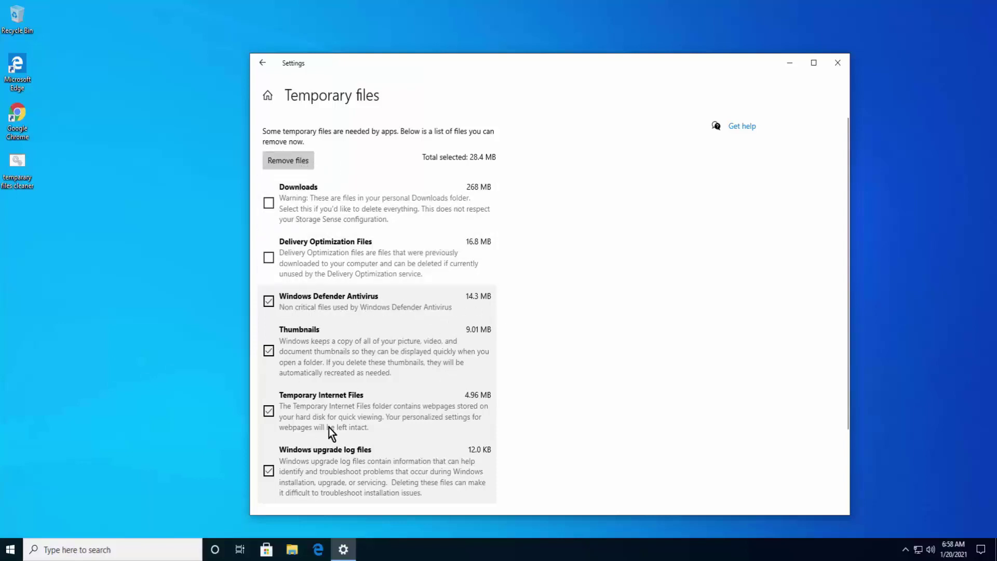
scroll(354, 401, "down", 3)
scroll(312, 247, "up", 2)
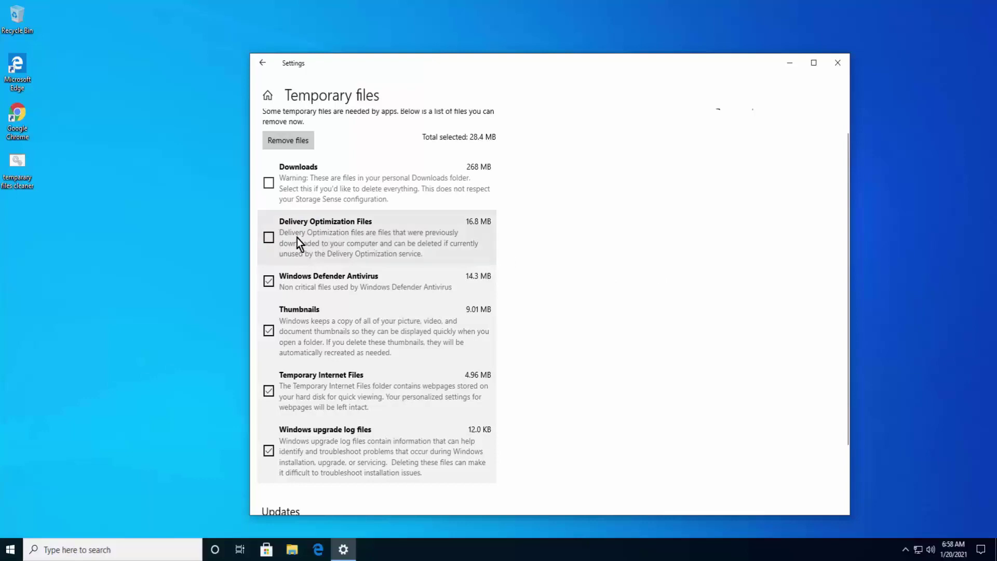
left_click(306, 139)
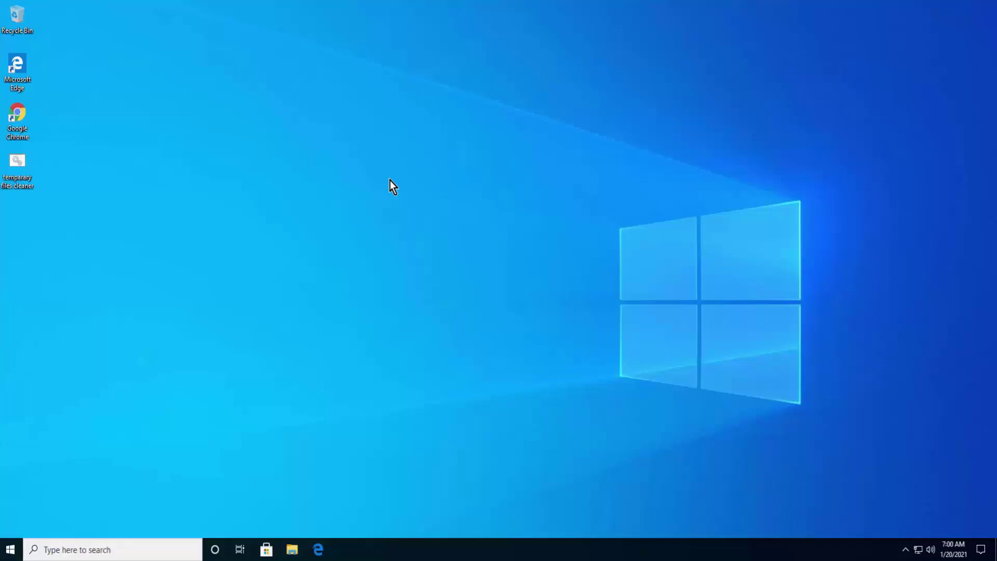
Launch Disk Cleanup for drive C: by running "cleanmgr.exe"
key("super+r")
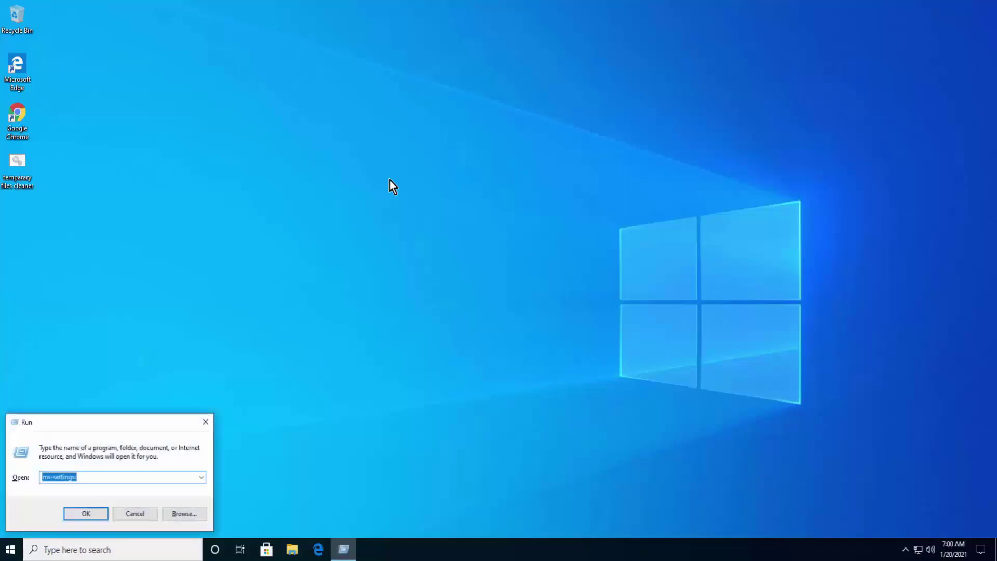
type("cleanmgr.exe")
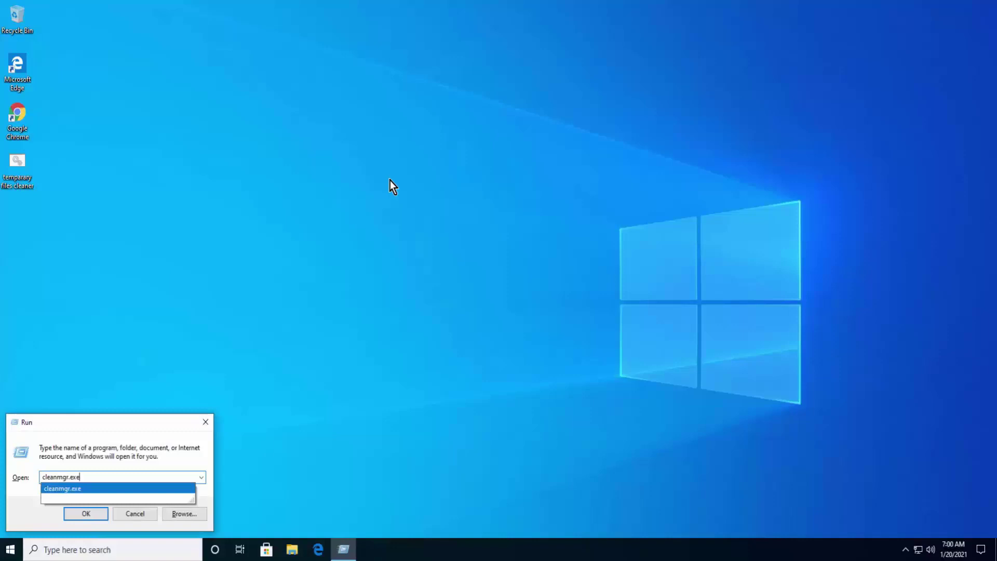
key("Return")
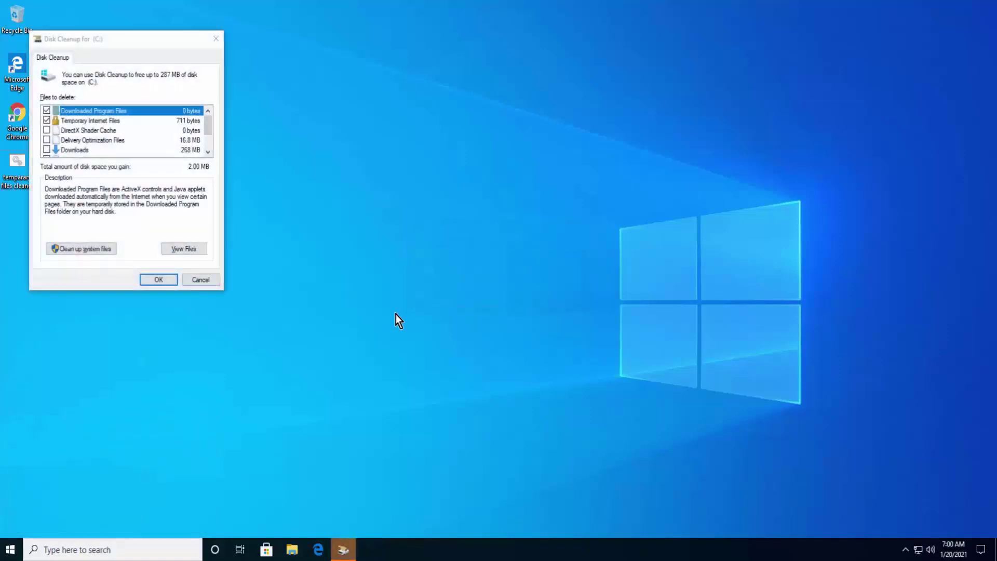
key("super+r")
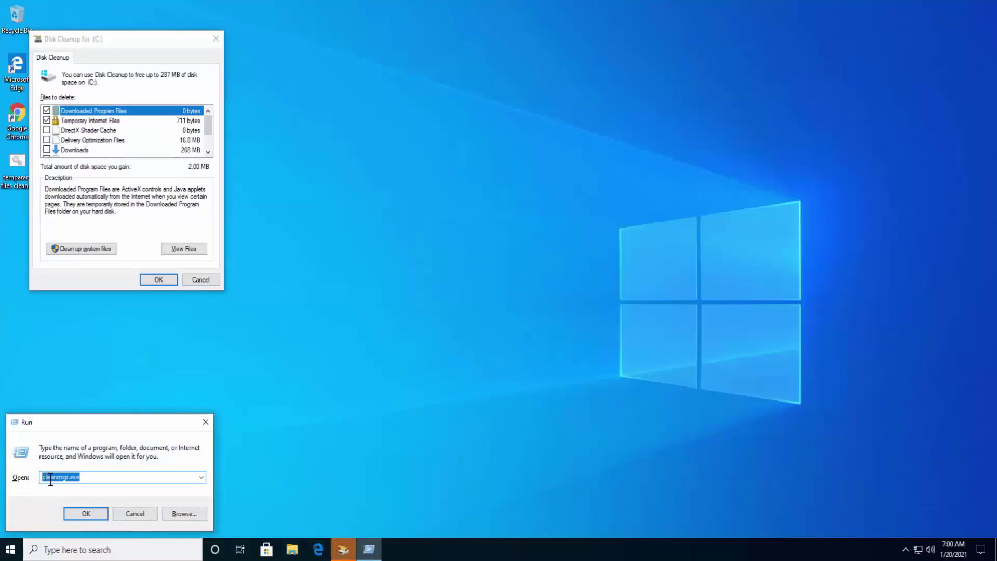
left_click(88, 477)
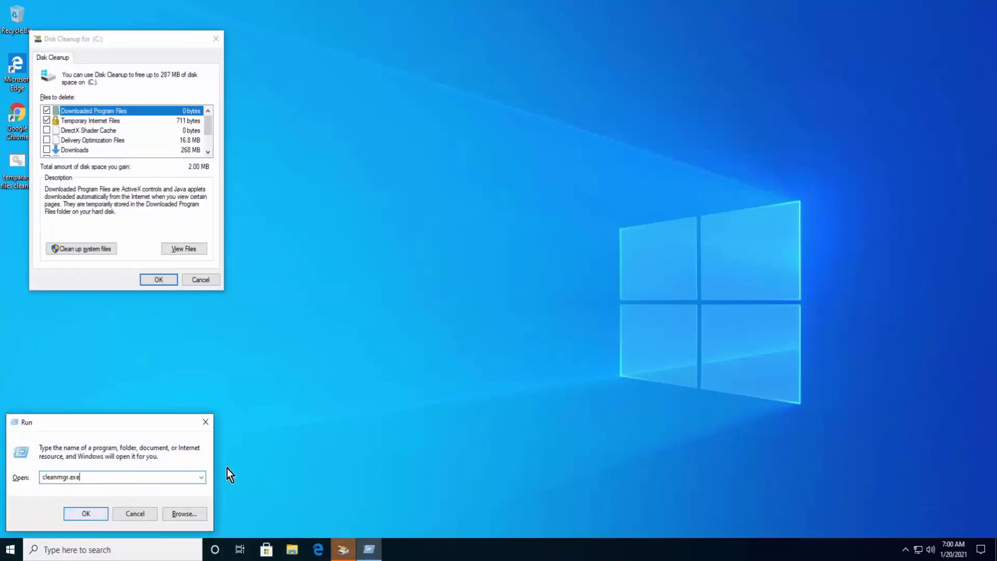
left_click(134, 512)
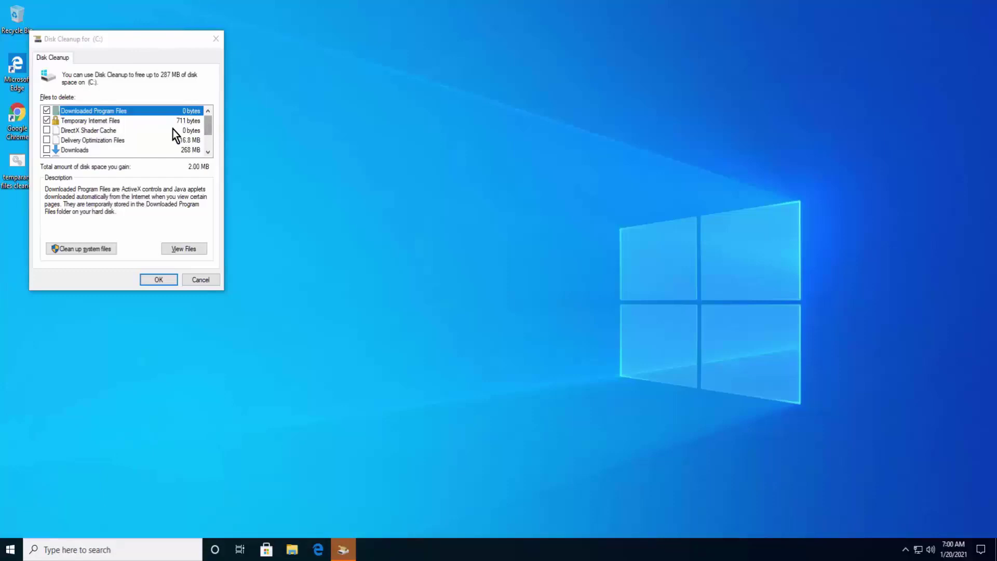
Exclude Downloaded Program Files from the cleanup and permanently delete the selected Temporary Internet Files, Temporary files and Thumbnails
left_click(47, 111)
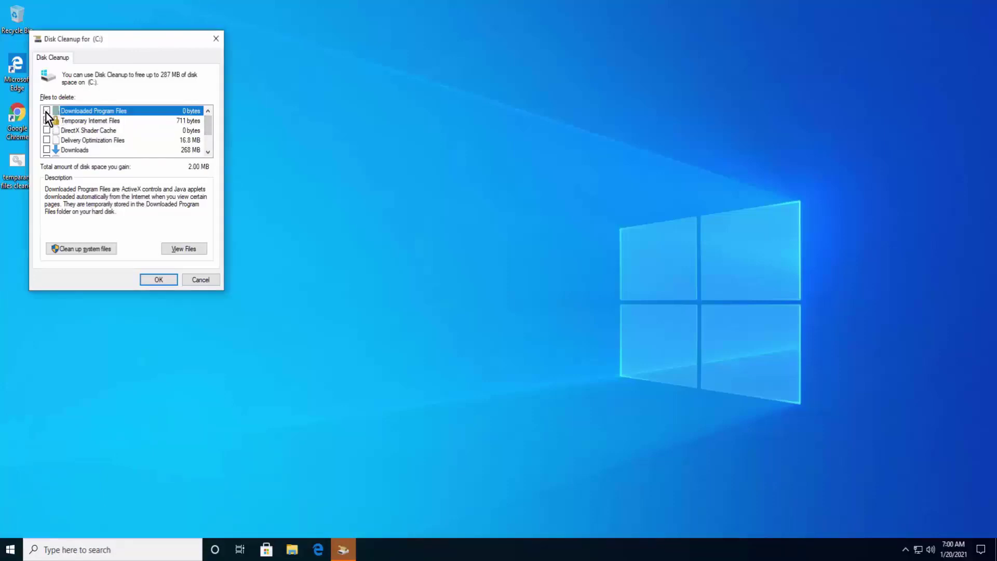
left_click(47, 121)
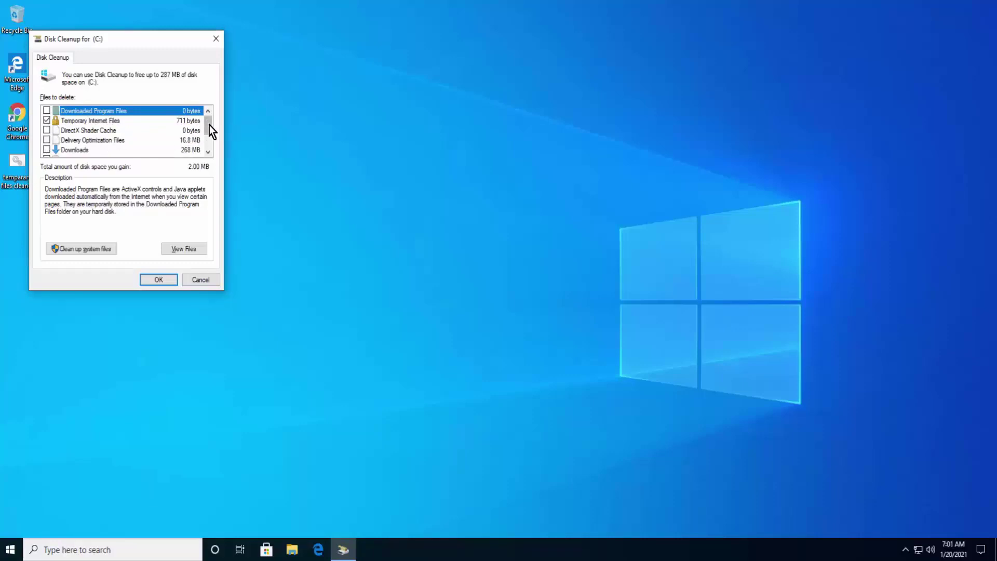
left_click_drag(210, 126, 209, 130)
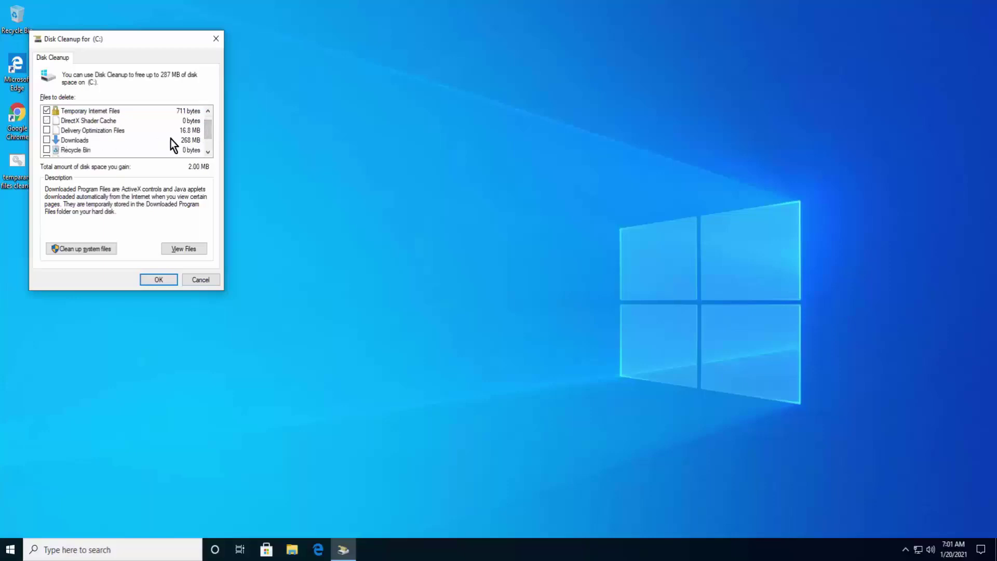
left_click_drag(209, 134, 209, 136)
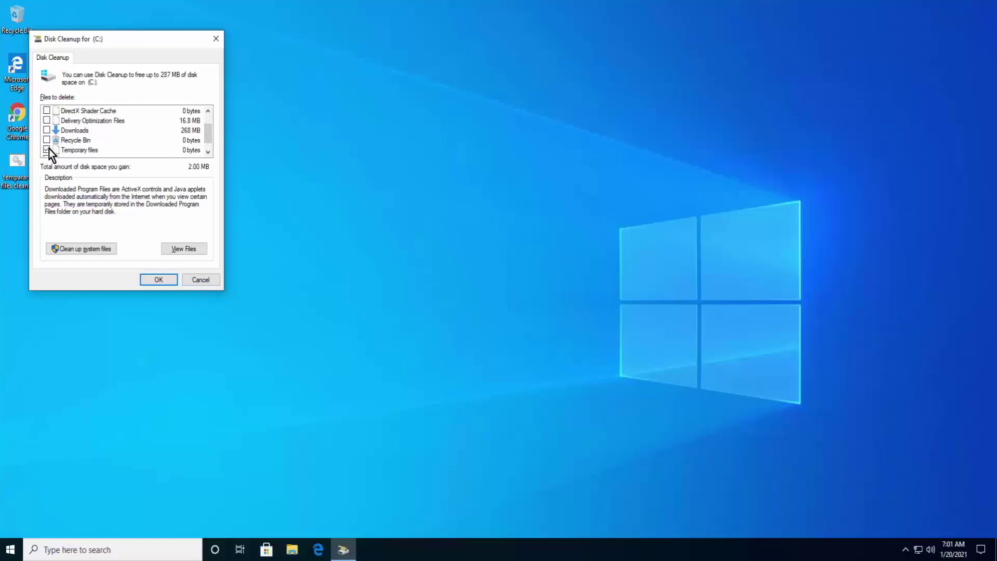
scroll(207, 128, "up", 2)
scroll(208, 132, "down", 2)
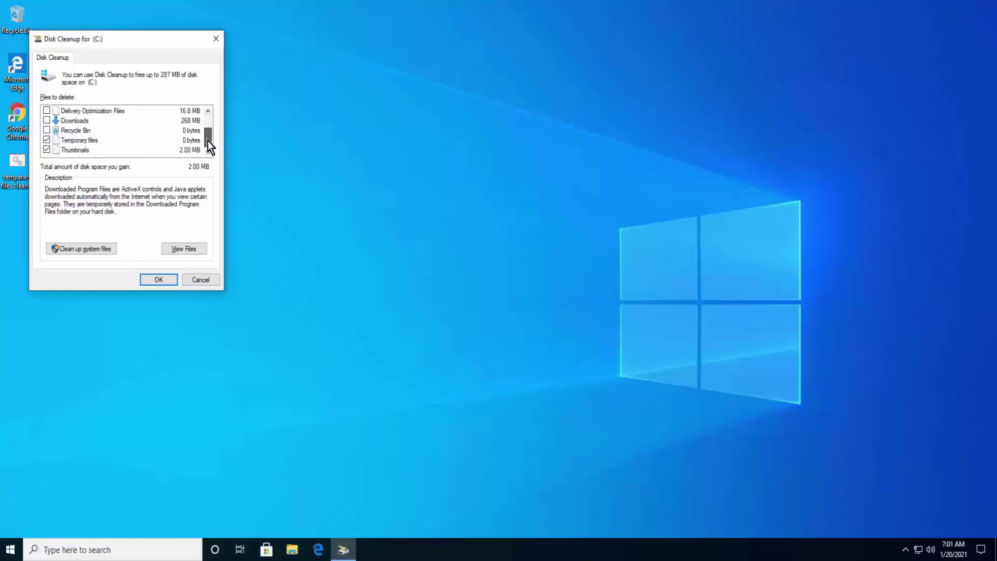
key("Return")
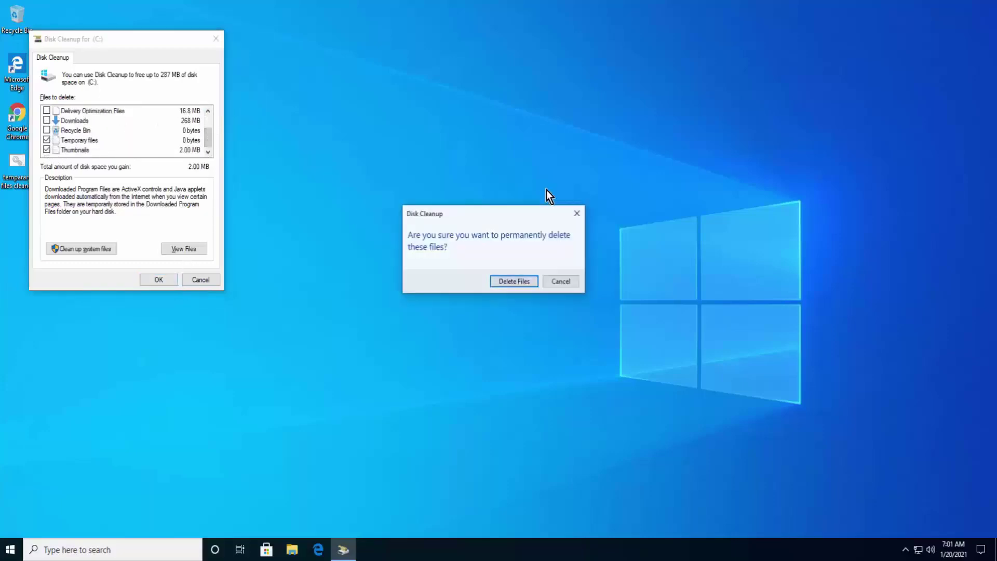
left_click(514, 282)
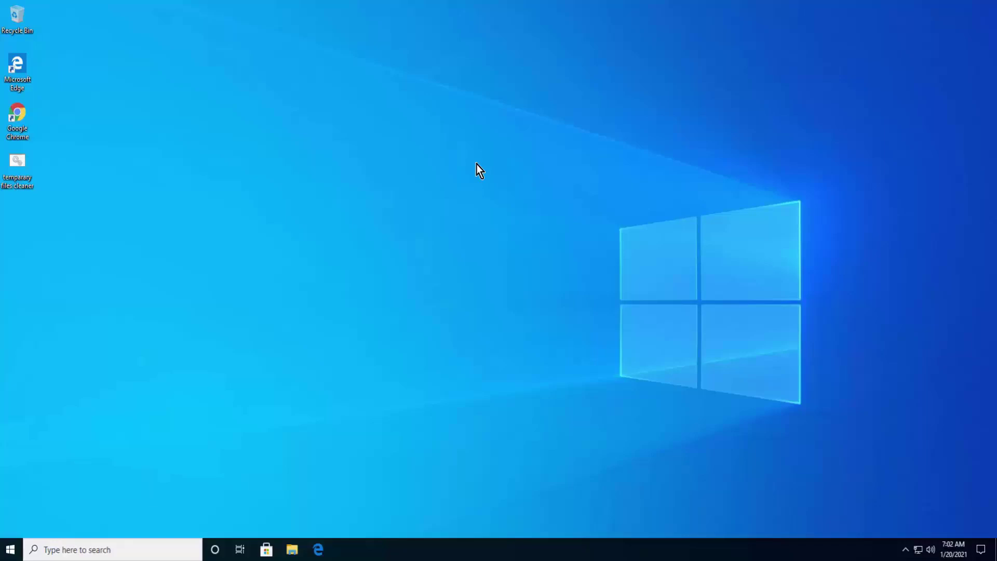
Open Windows Settings by running "ms-settings:"
key("super+r")
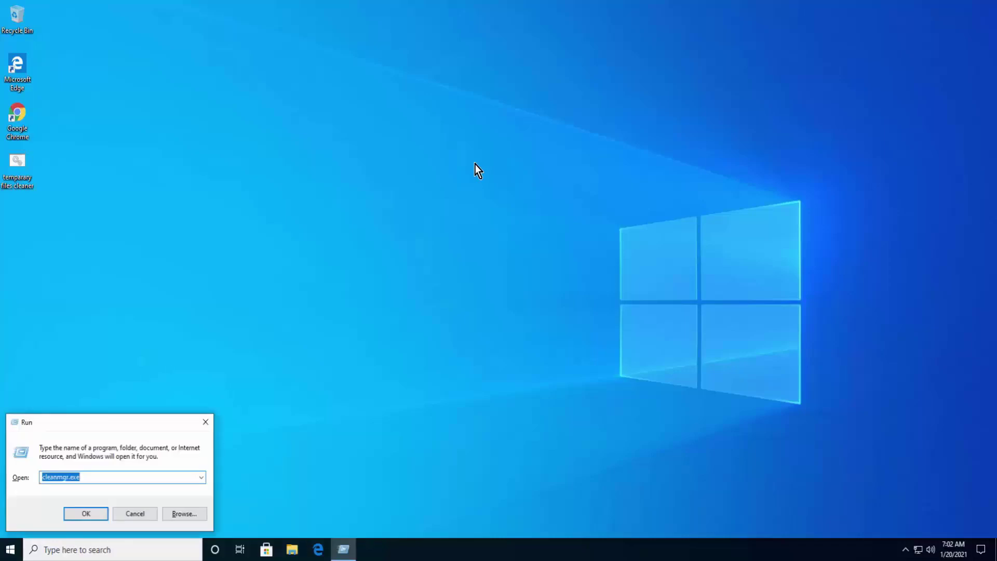
type("ms-se")
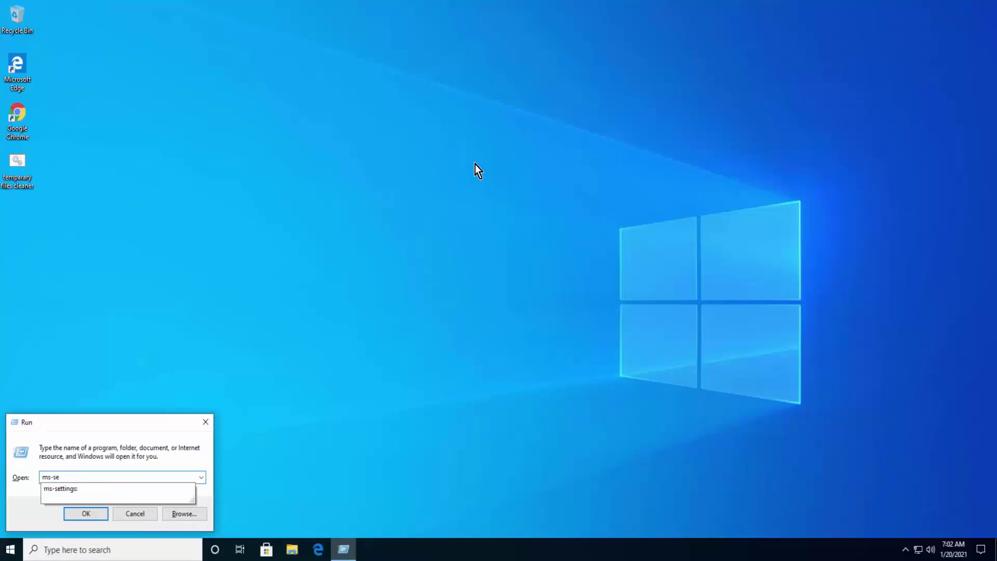
key("Down")
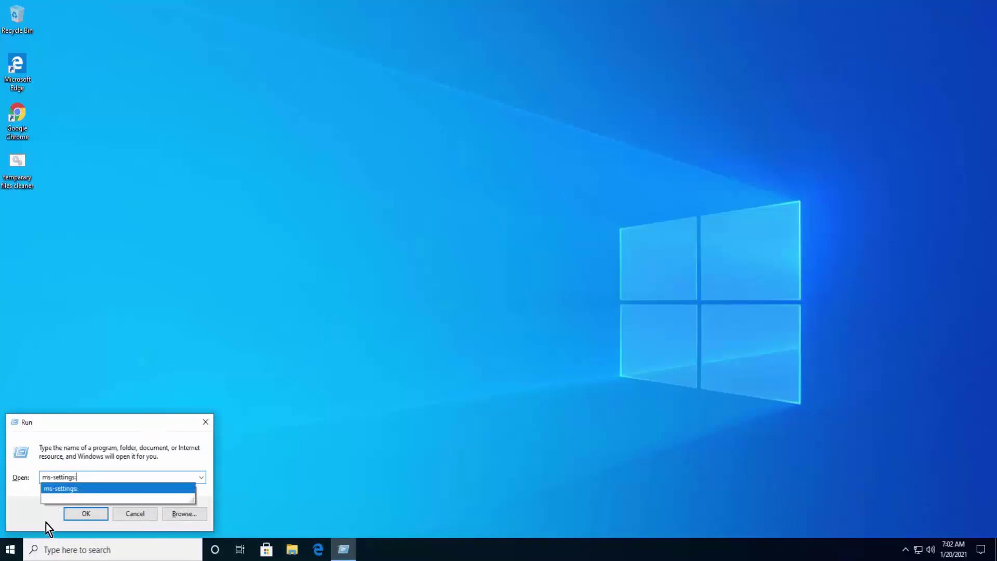
left_click(2, 549)
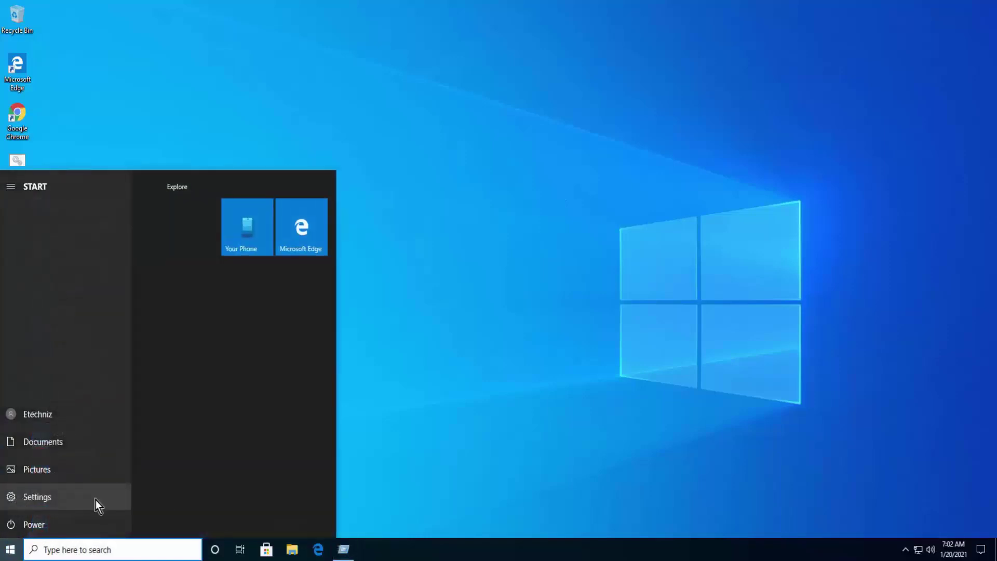
key("Escape")
left_click(113, 475)
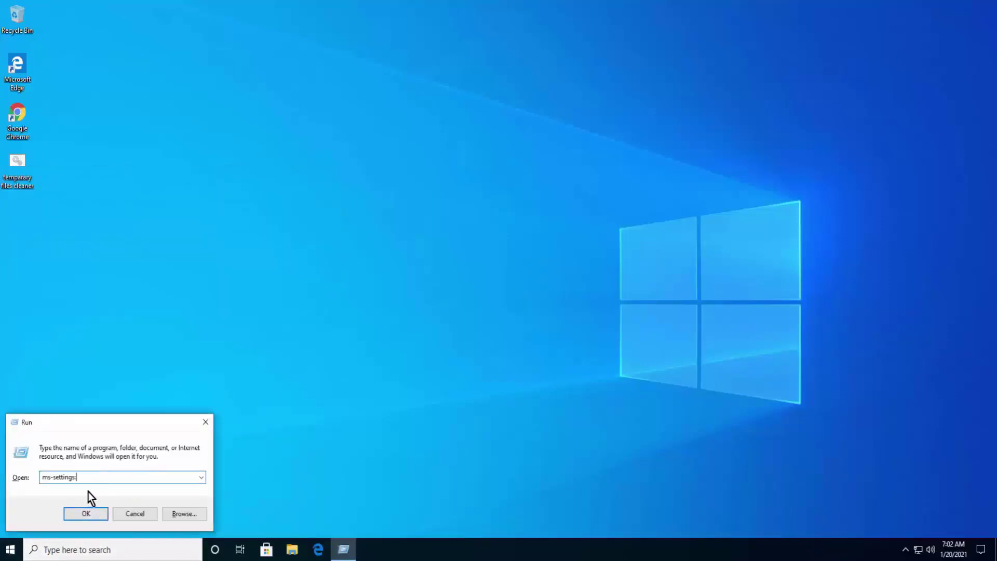
left_click(96, 518)
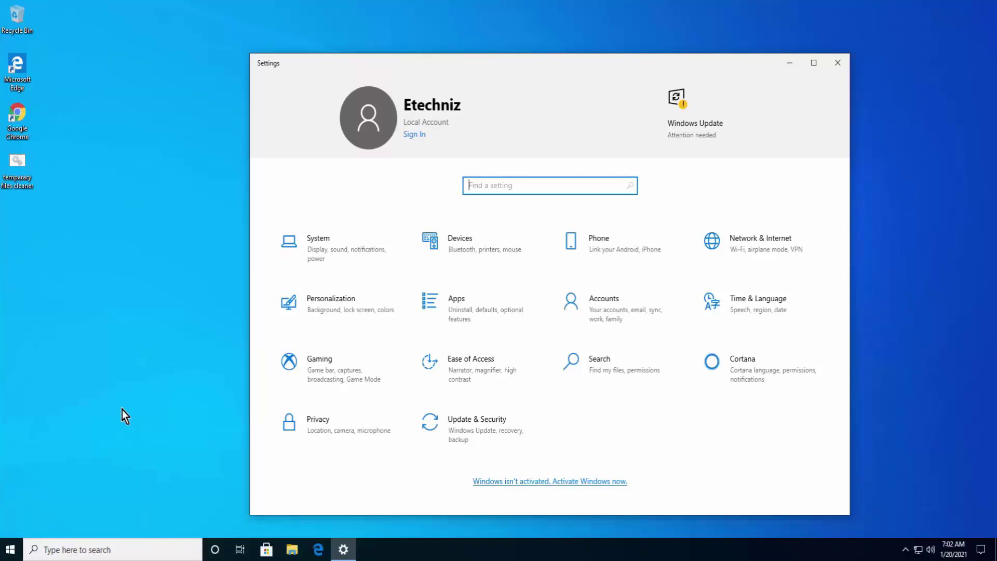
Go to the System storage settings and open the Storage Sense configuration
left_click(370, 224)
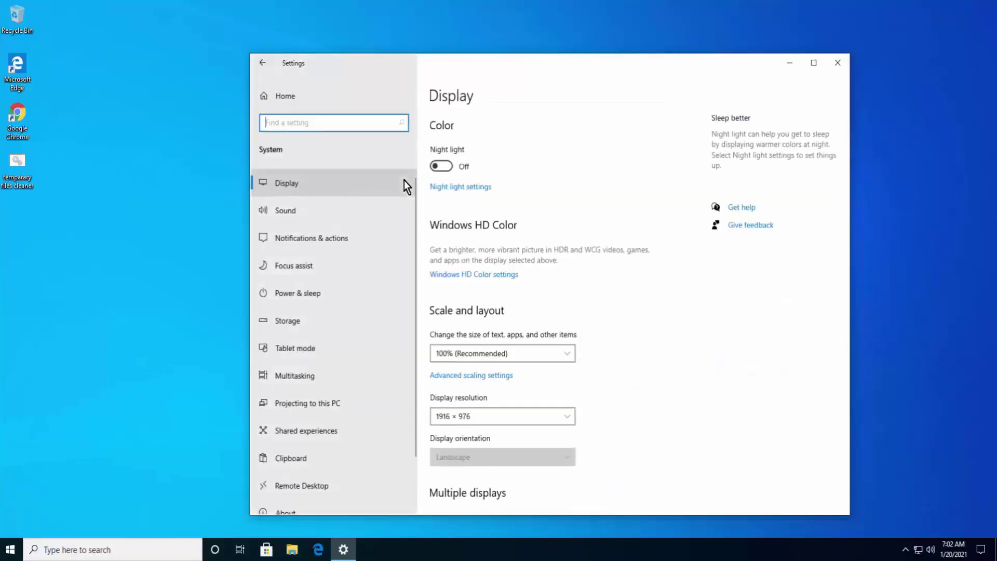
left_click(388, 318)
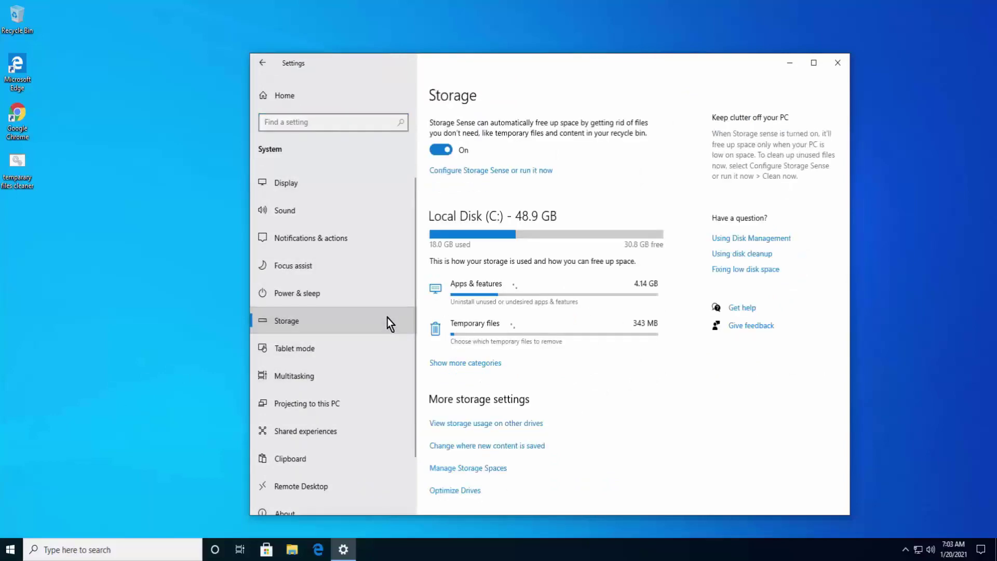
left_click(549, 173)
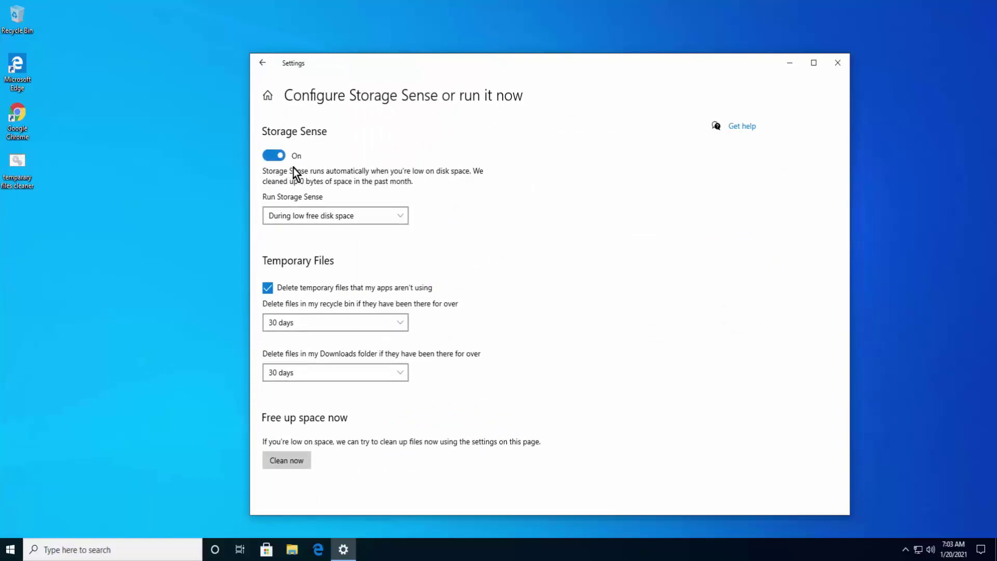
Examine the options for when Storage Sense runs and how long Recycle Bin and Downloads files are kept, and close Settings
left_click(393, 219)
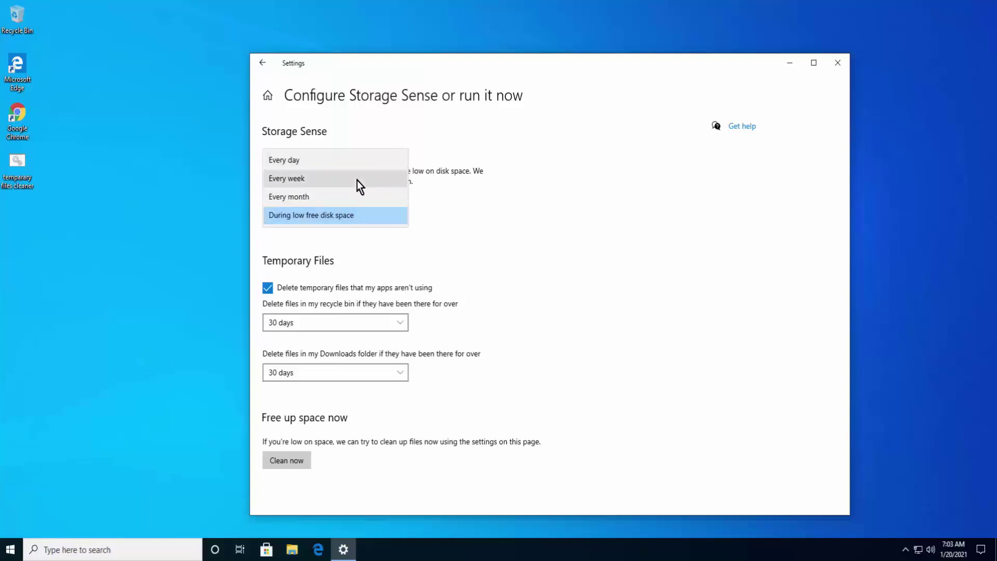
left_click(358, 215)
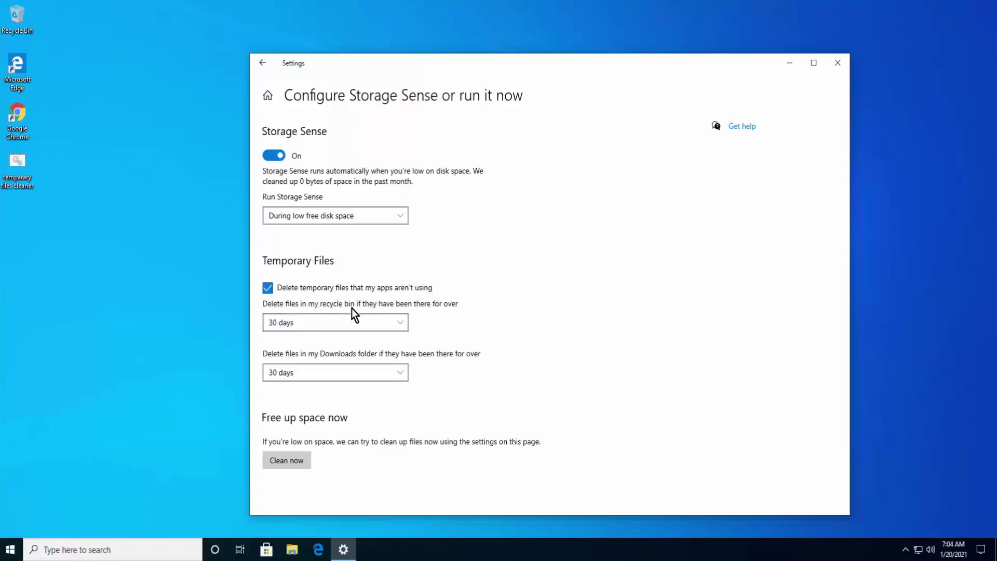
left_click(399, 321)
left_click(567, 317)
left_click(405, 323)
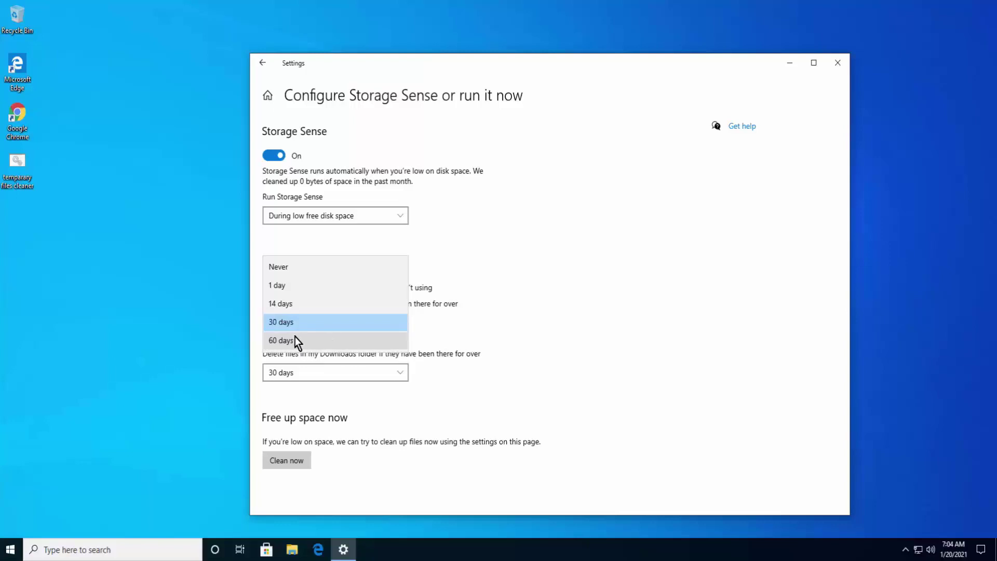
left_click(554, 321)
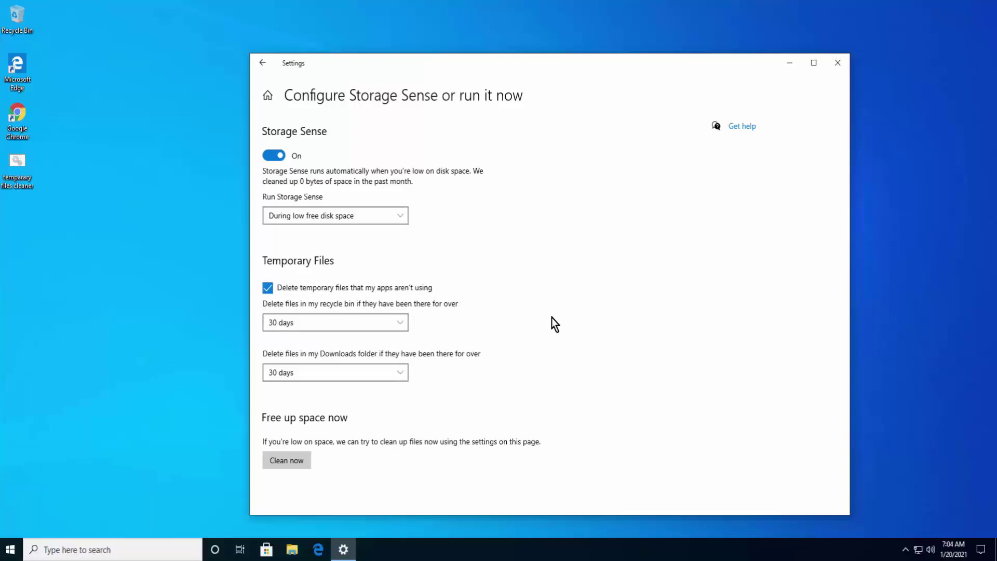
left_click(373, 377)
left_click(605, 328)
key("alt+F4")
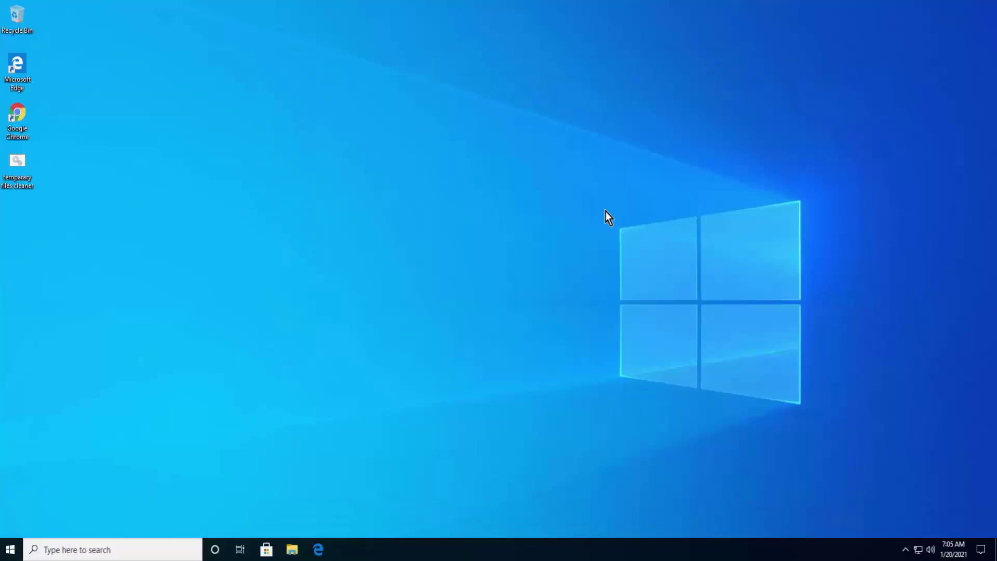